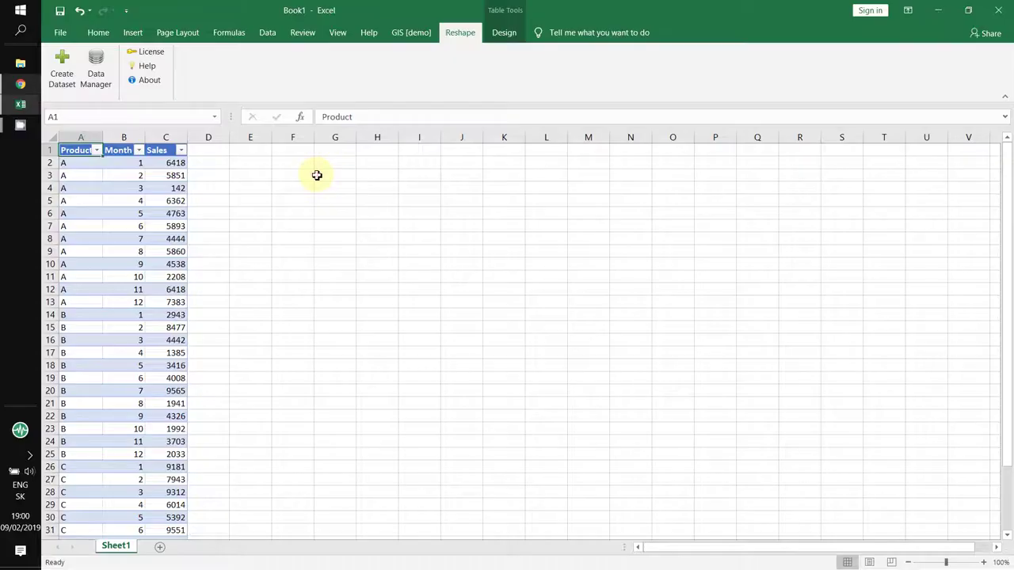
Select the whole Product/Month/Sales table in A1:C37
left_click(304, 201)
scroll(84, 297, "down", 1)
scroll(111, 305, "down", 3)
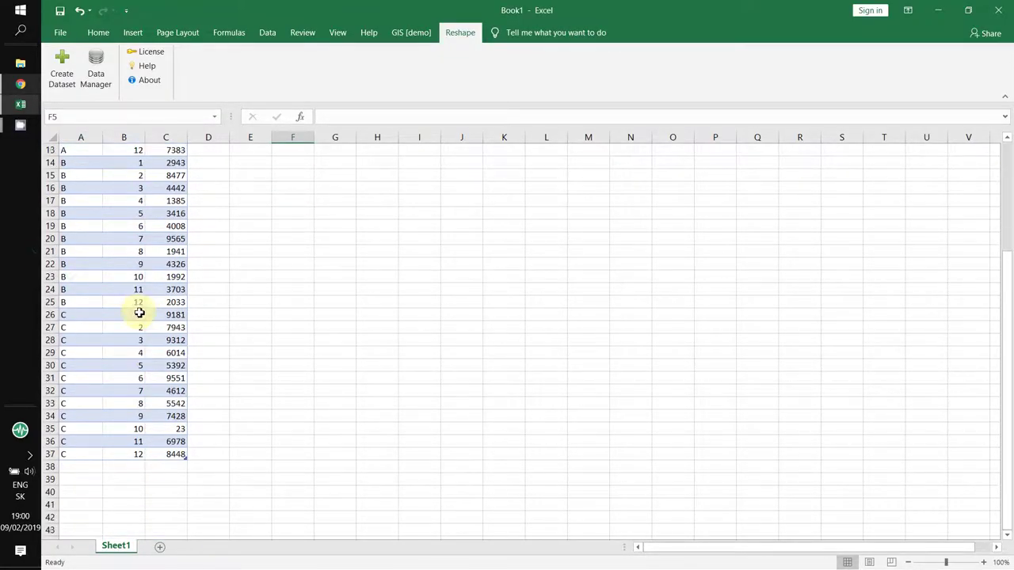
scroll(138, 313, "down", 3)
scroll(138, 312, "up", 7)
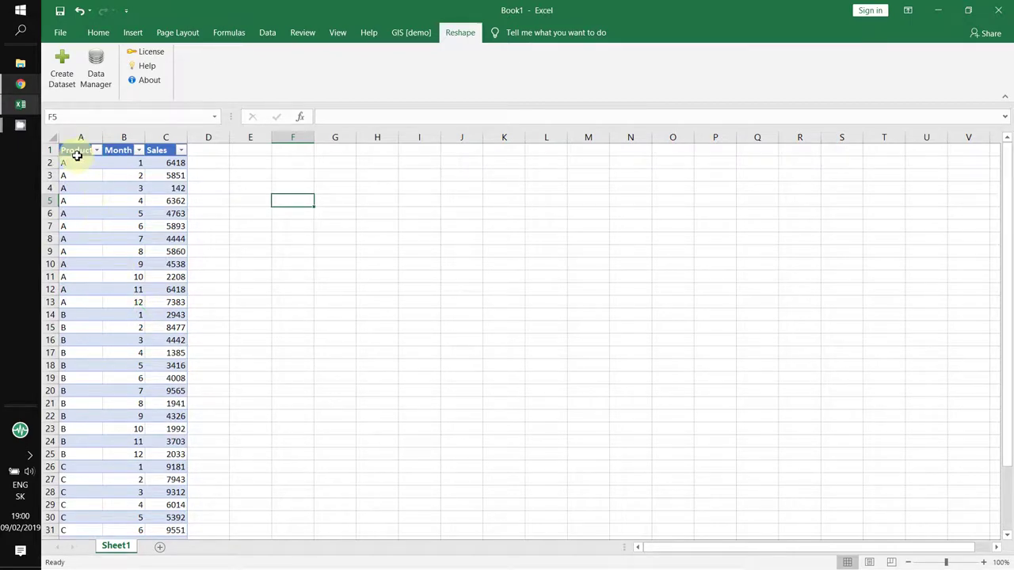
scroll(98, 246, "down", 7)
mouse_move(179, 343)
left_mouse_down()
mouse_move(139, 251)
mouse_move(71, 147)
left_mouse_up()
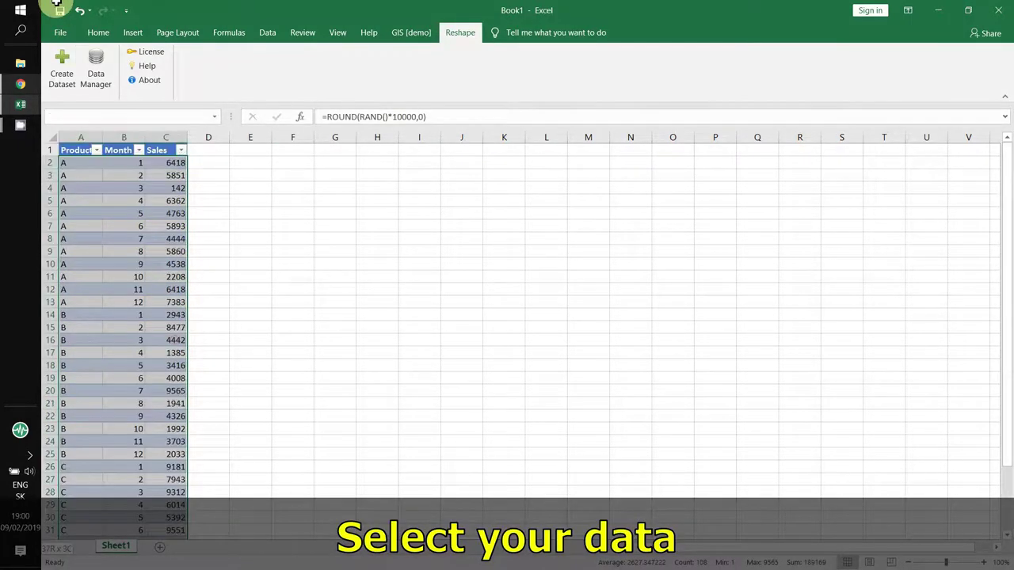
left_click(95, 67)
Create a dataset named 'dataset' with header variable names and Sales stored as int16
left_click(65, 84)
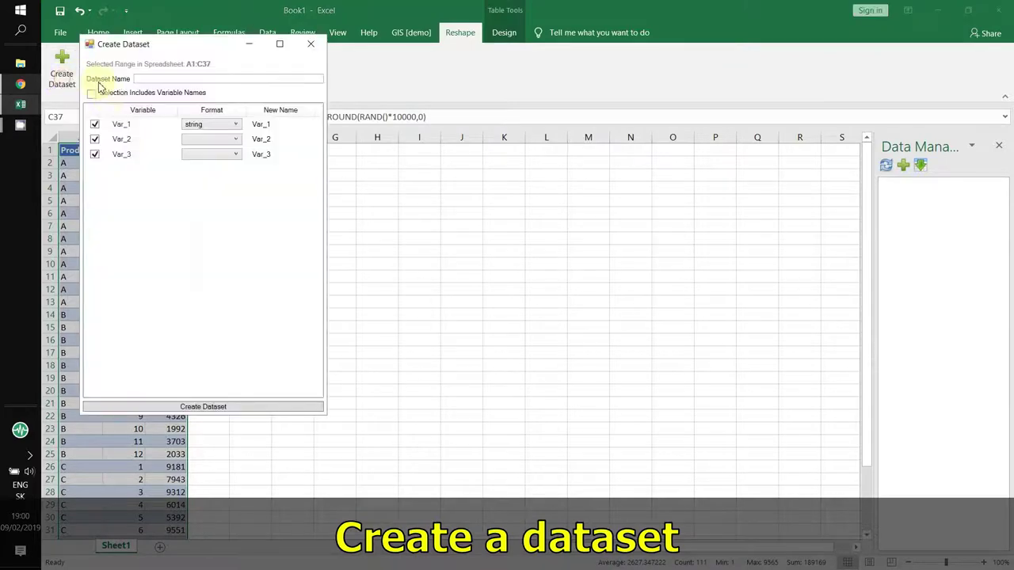
left_click(99, 94)
left_click(208, 155)
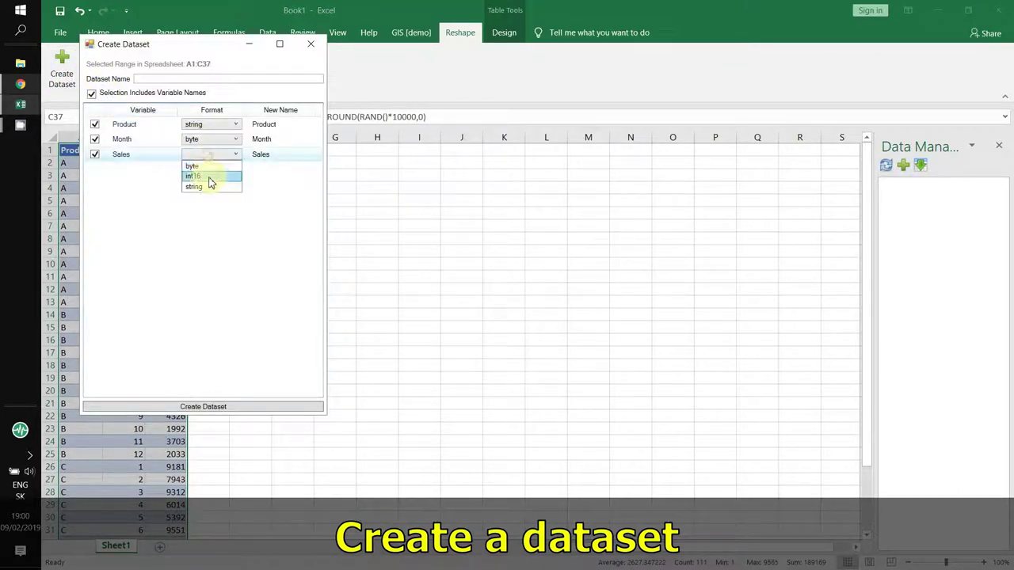
left_click(209, 176)
type("datase")
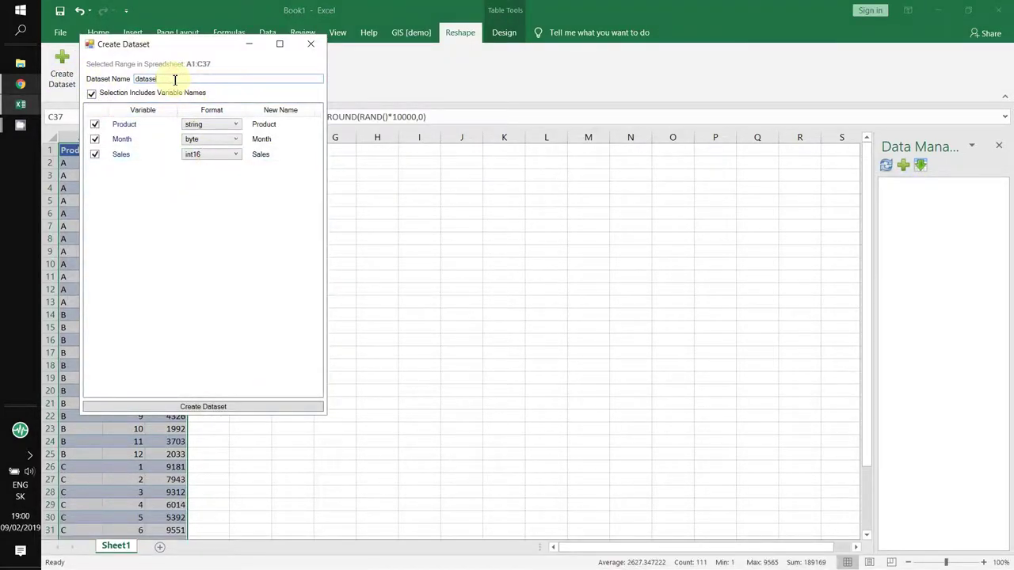
type("t")
left_click(221, 406)
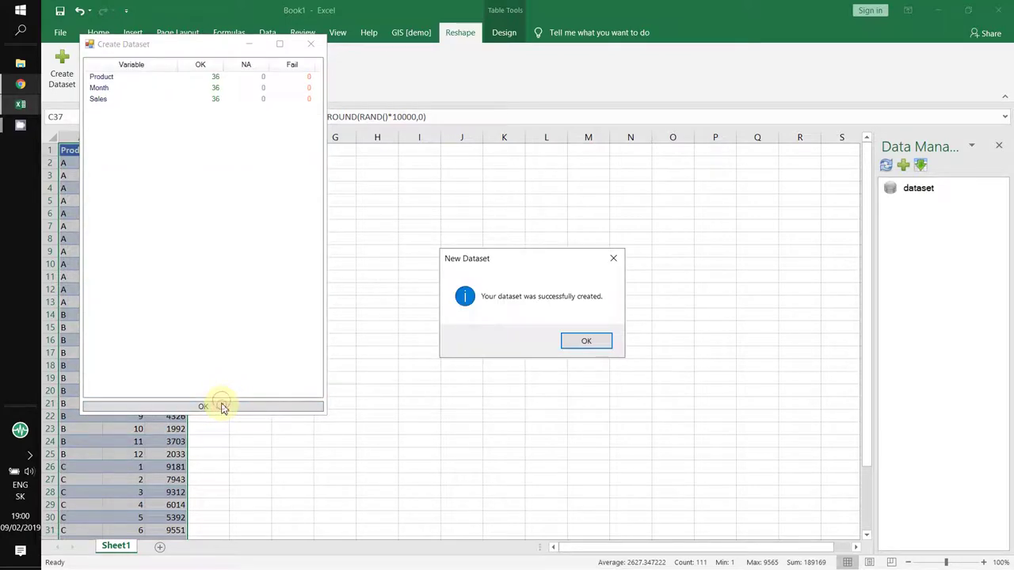
Dismiss the confirmation, close the creation window, and open 'dataset' in Reshape.XL
left_click(580, 343)
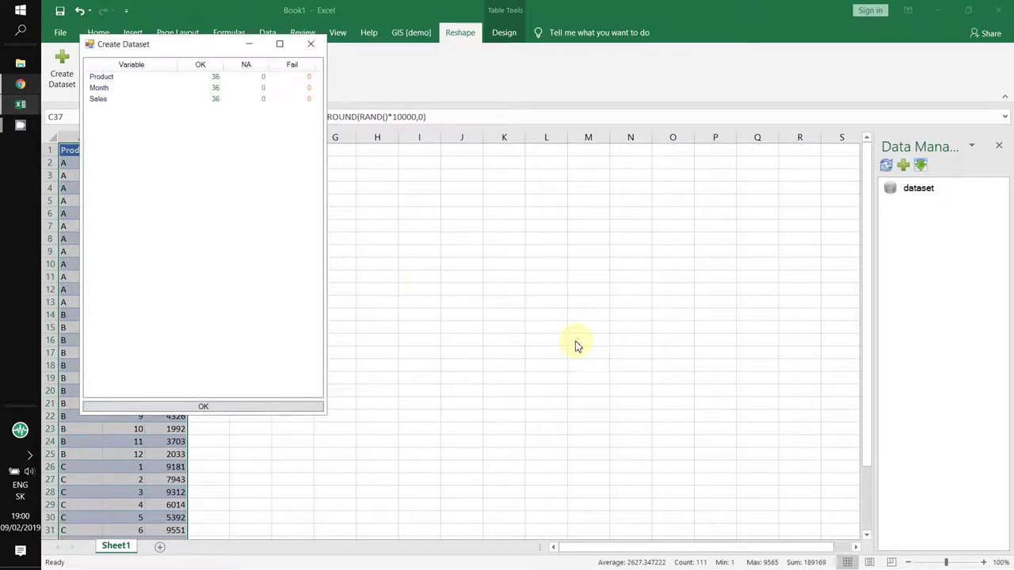
left_click(312, 46)
mouse_move(919, 189)
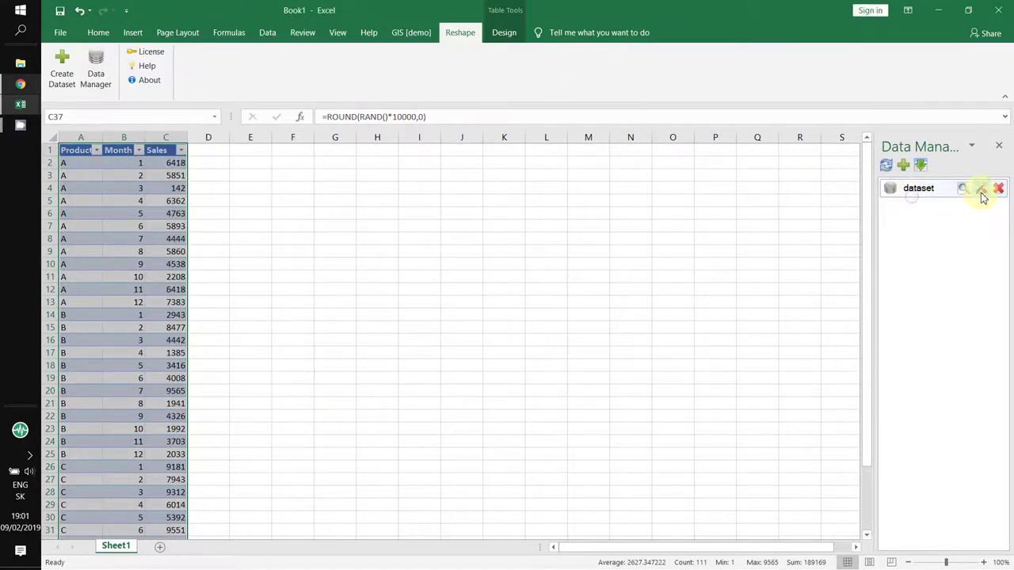
left_click(981, 190)
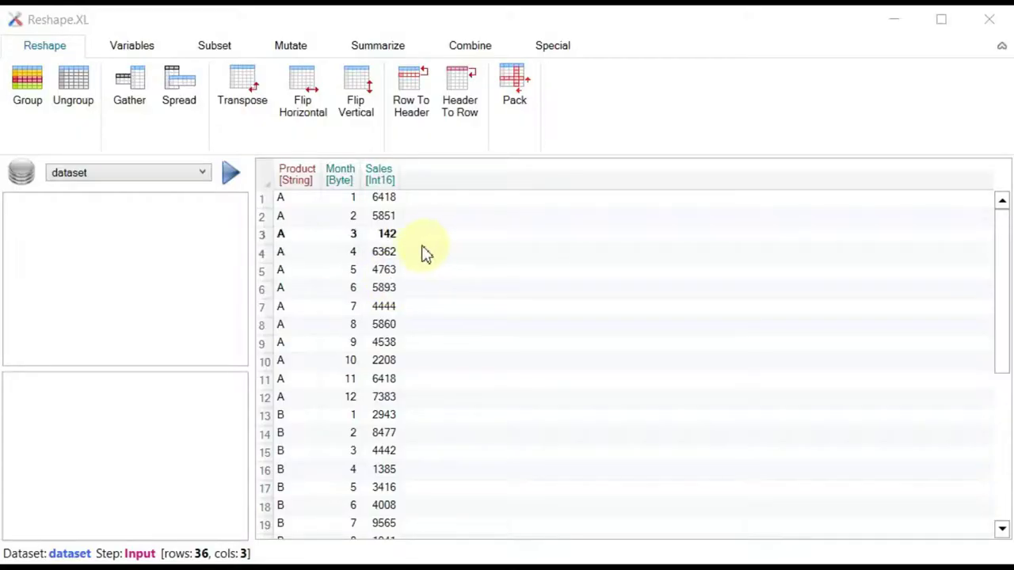
Add a Spread step to the dataset and display its Key and Value properties
left_click(380, 235)
scroll(468, 279, "down", 6)
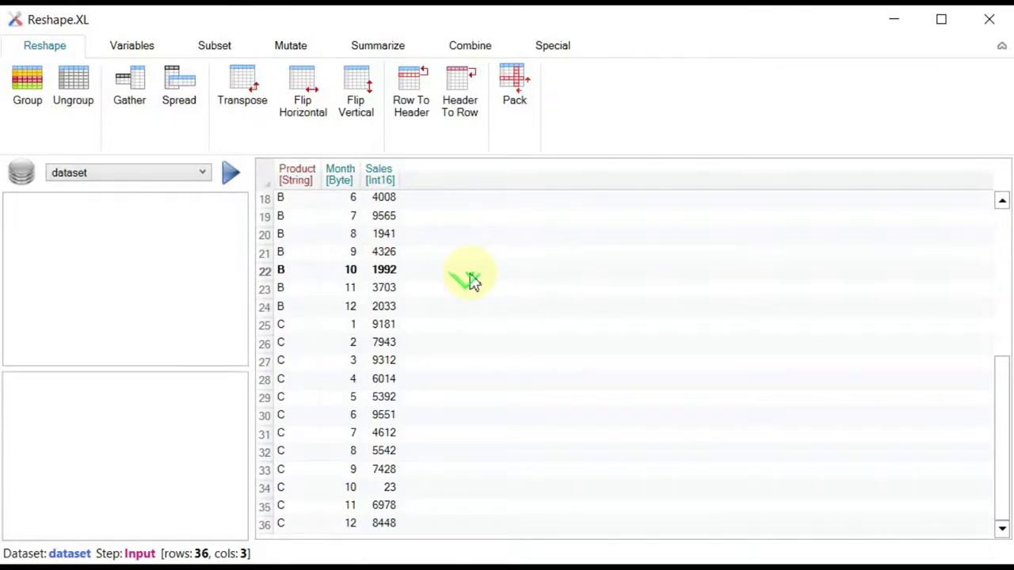
scroll(467, 273, "up", 6)
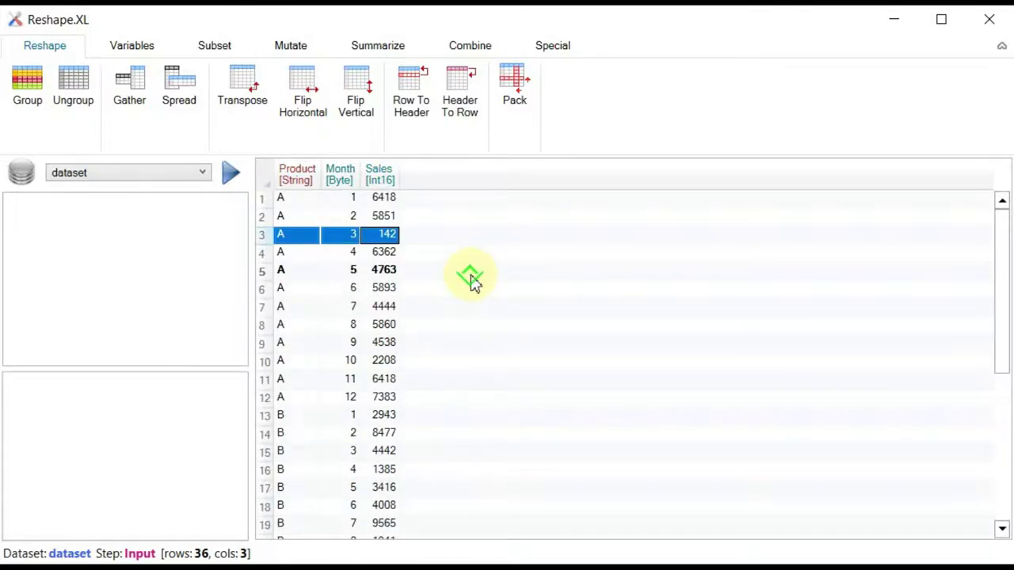
left_click(180, 101)
left_click(94, 231)
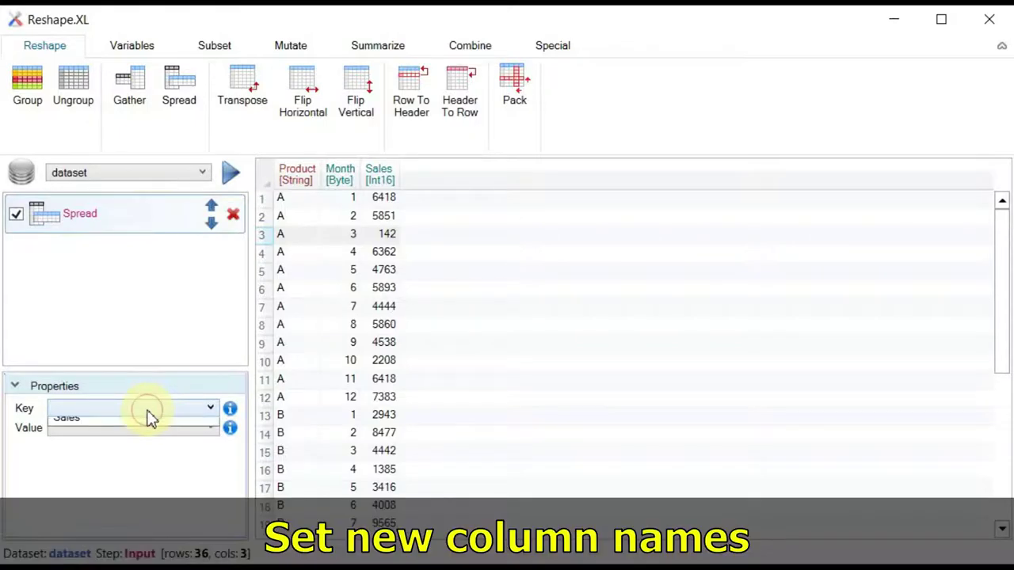
Spread by Month with Sales as values to build a 3×13 wide table
left_click(145, 412)
left_click(135, 443)
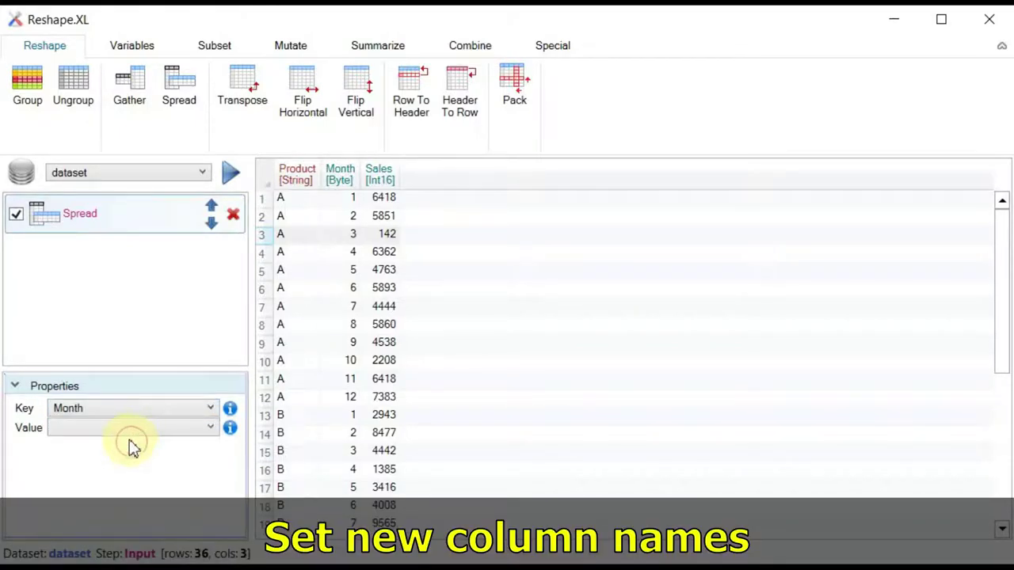
left_click(117, 432)
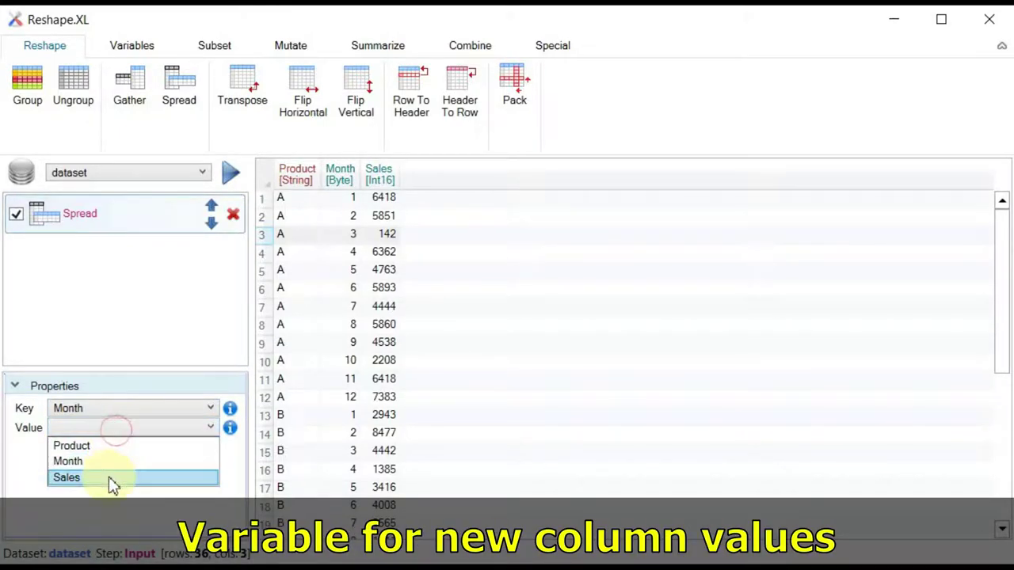
left_click(109, 478)
left_click(231, 176)
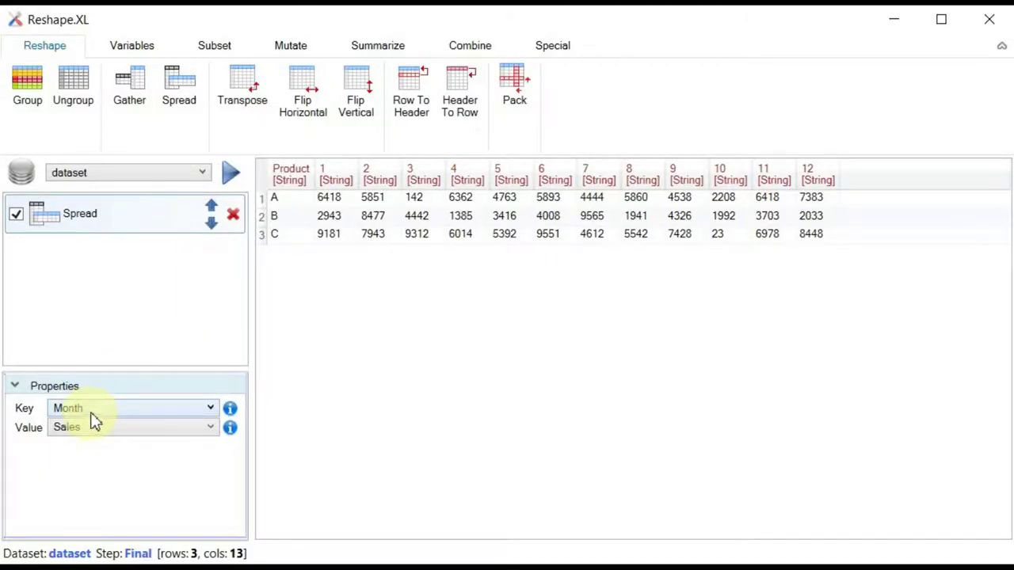
Switch the spread value to Product and rerun, giving a 35-row, 13-column table
left_click(95, 431)
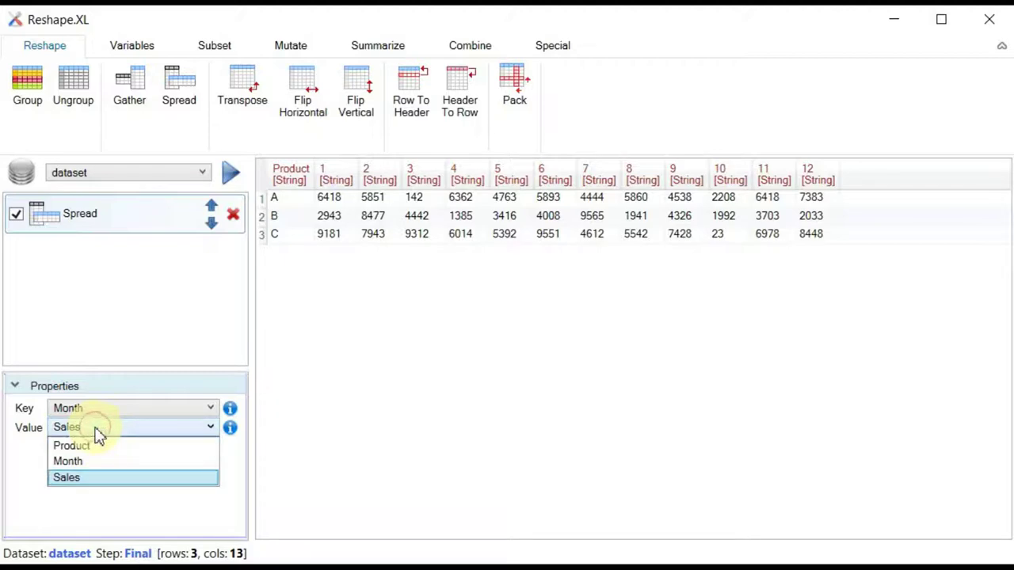
left_click(97, 447)
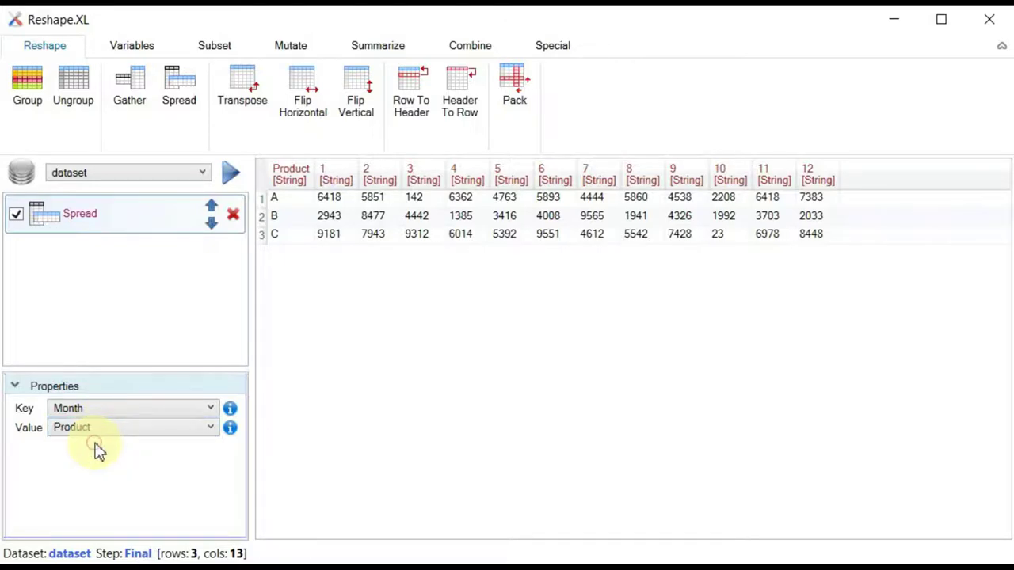
left_click(225, 179)
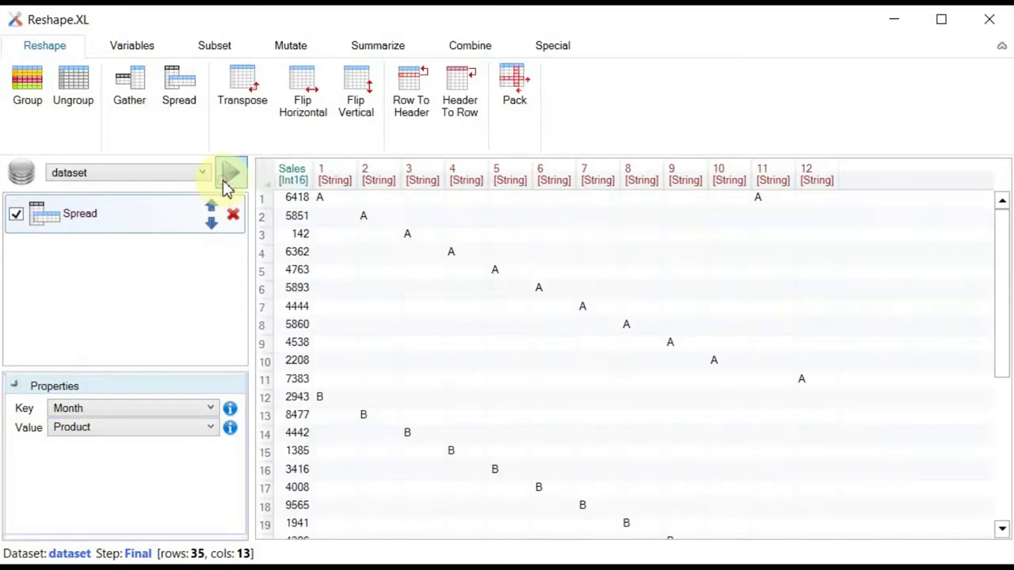
Set the Spread key to Product and value to Month, then run it
left_click(98, 411)
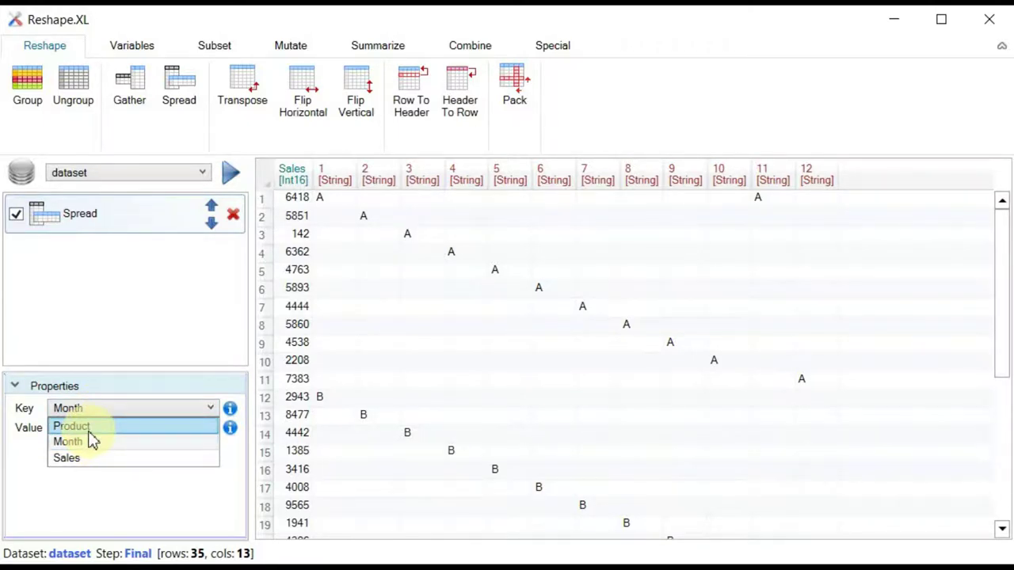
left_click(89, 428)
left_click(105, 429)
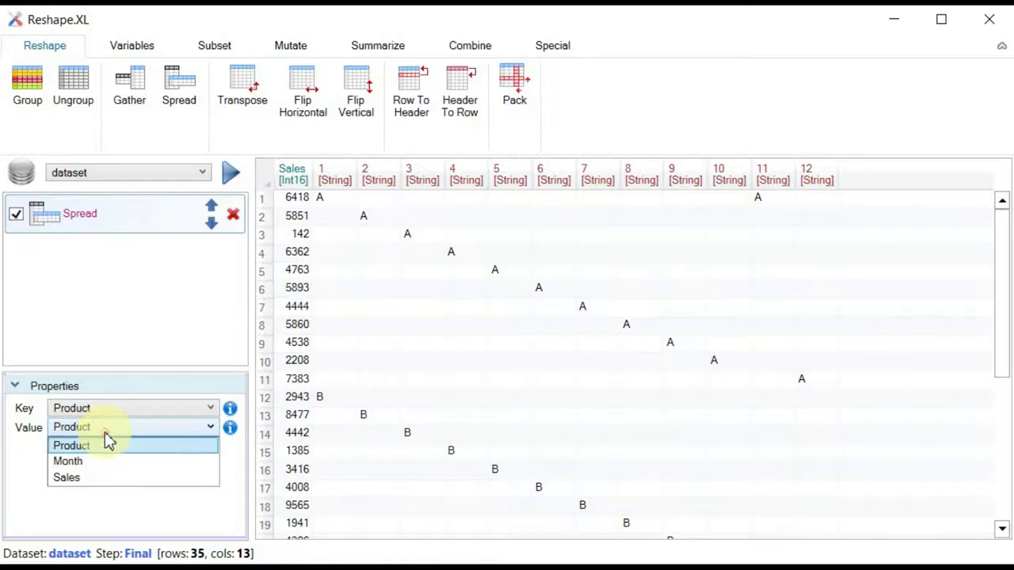
left_click(102, 463)
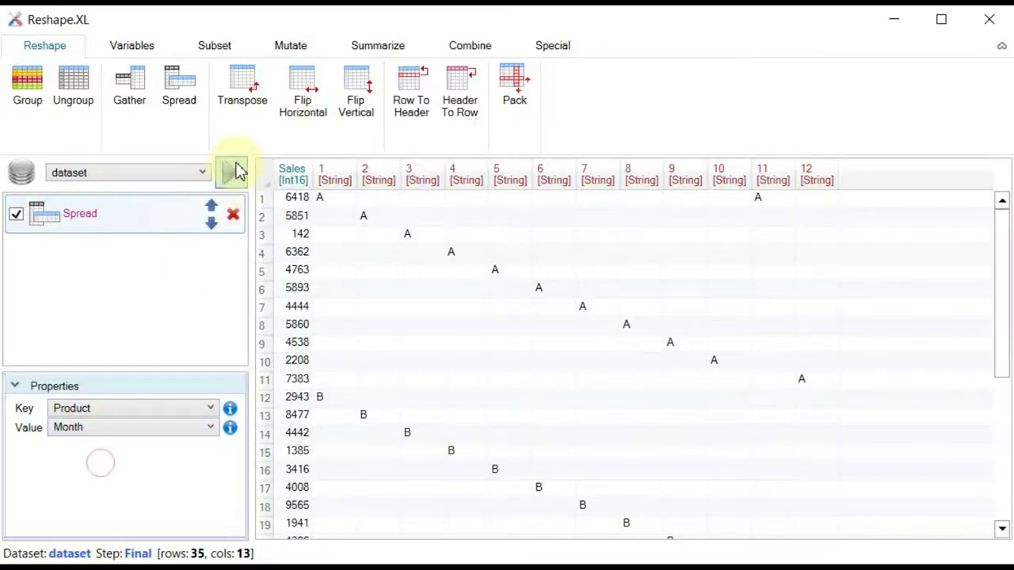
left_click(233, 171)
Change the spread value to Sales and rerun, producing the Month, A, B, C table
left_click(104, 428)
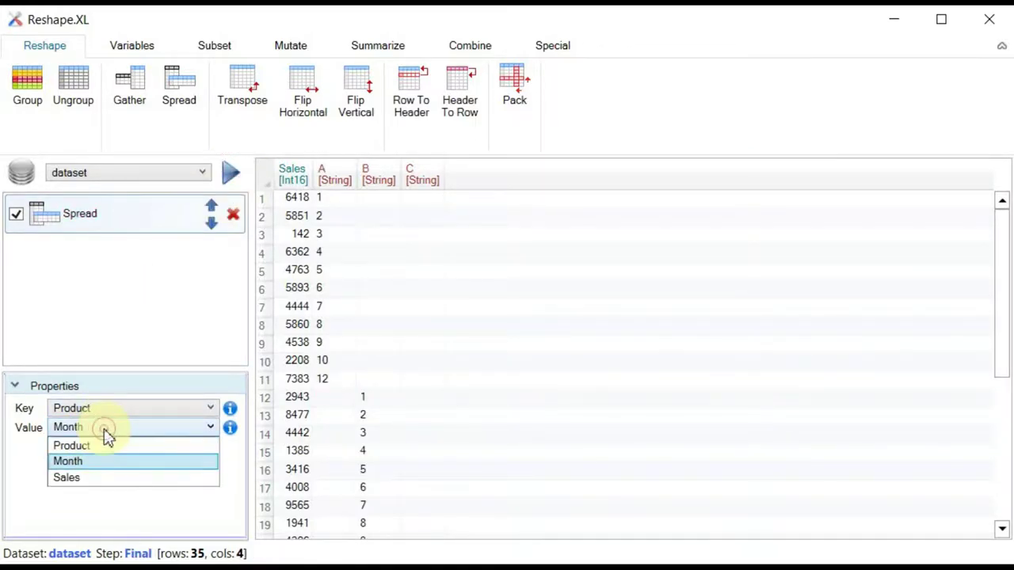
left_click(106, 477)
left_click(230, 174)
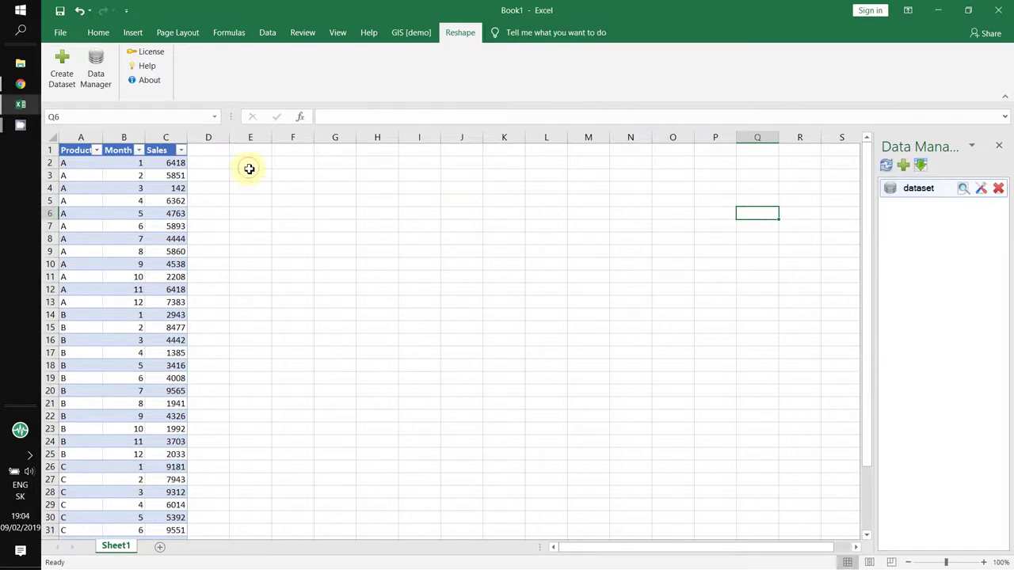
Send the reshaped wide table into the sheet starting at cell E2
left_click(249, 163)
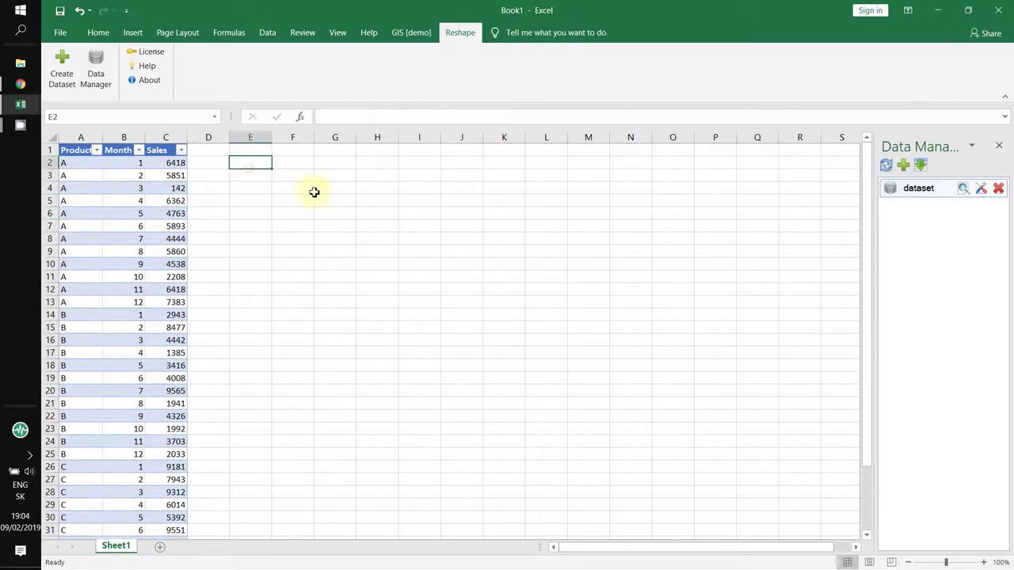
left_click(920, 165)
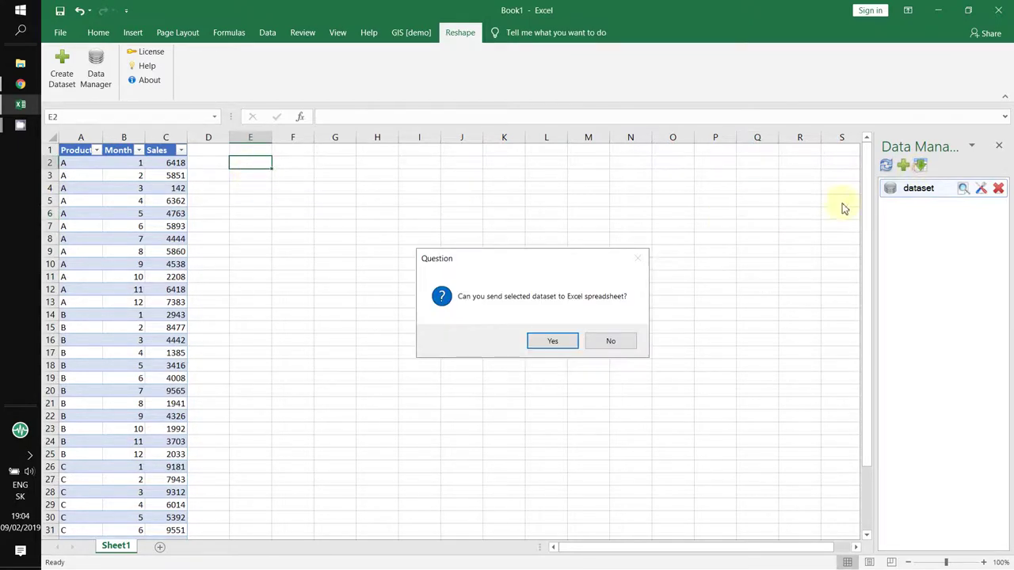
left_click(547, 343)
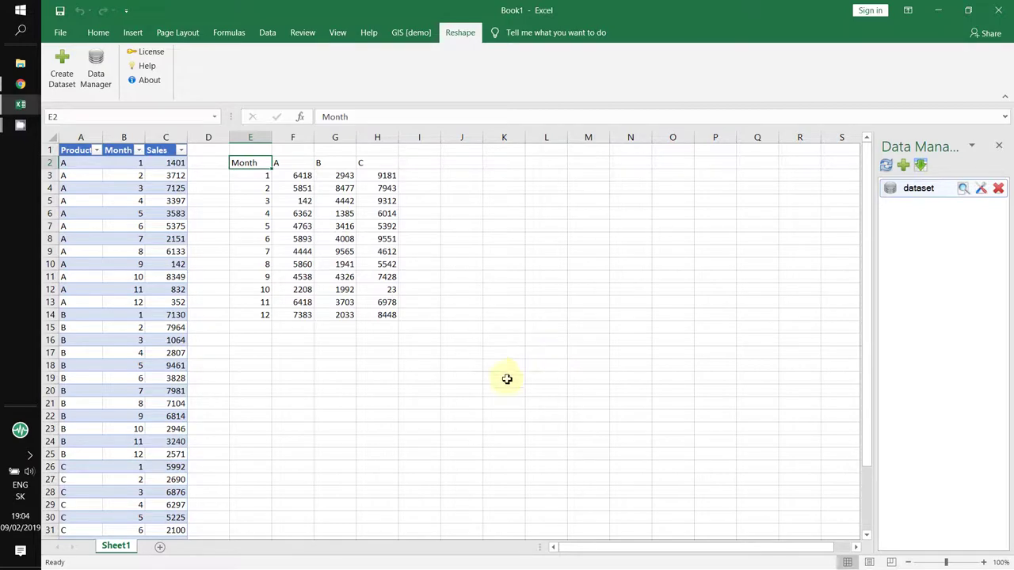
Format E2:H14 as a styled table with headers
left_click(446, 401)
mouse_move(235, 161)
left_mouse_down()
mouse_move(346, 286)
mouse_move(388, 314)
left_mouse_up()
left_click(98, 33)
left_click(640, 75)
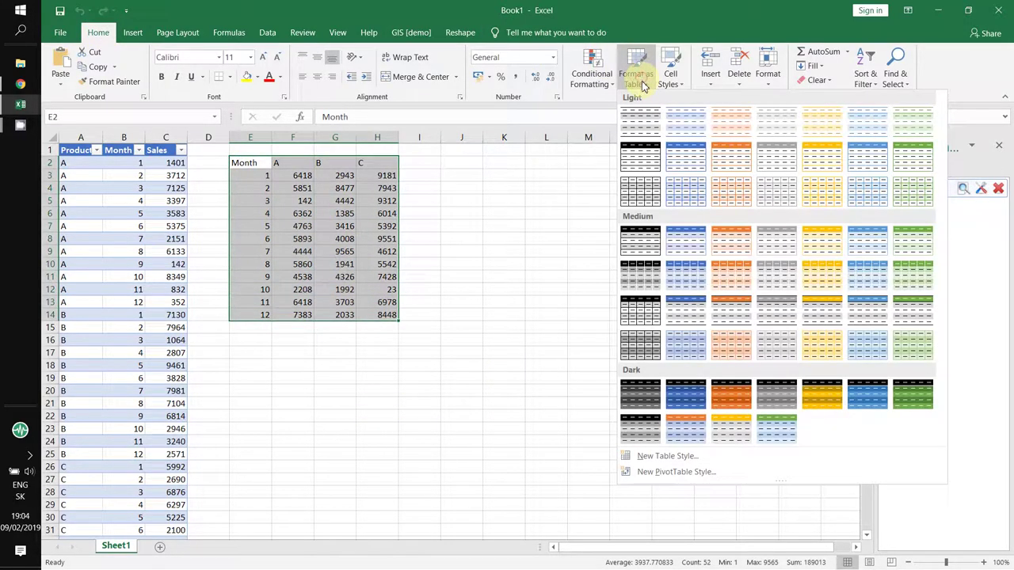
left_click(680, 247)
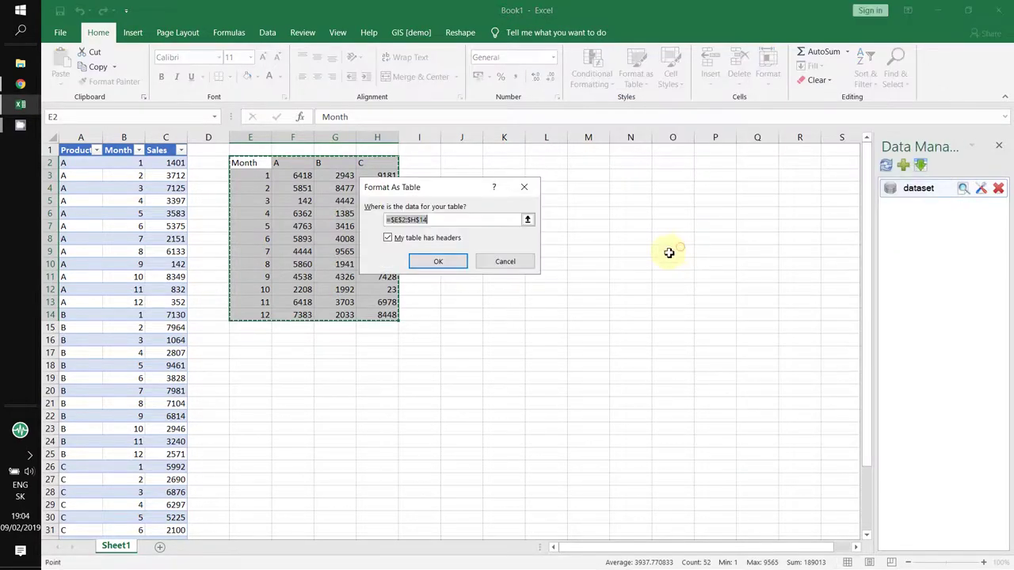
left_click(460, 268)
left_click(486, 324)
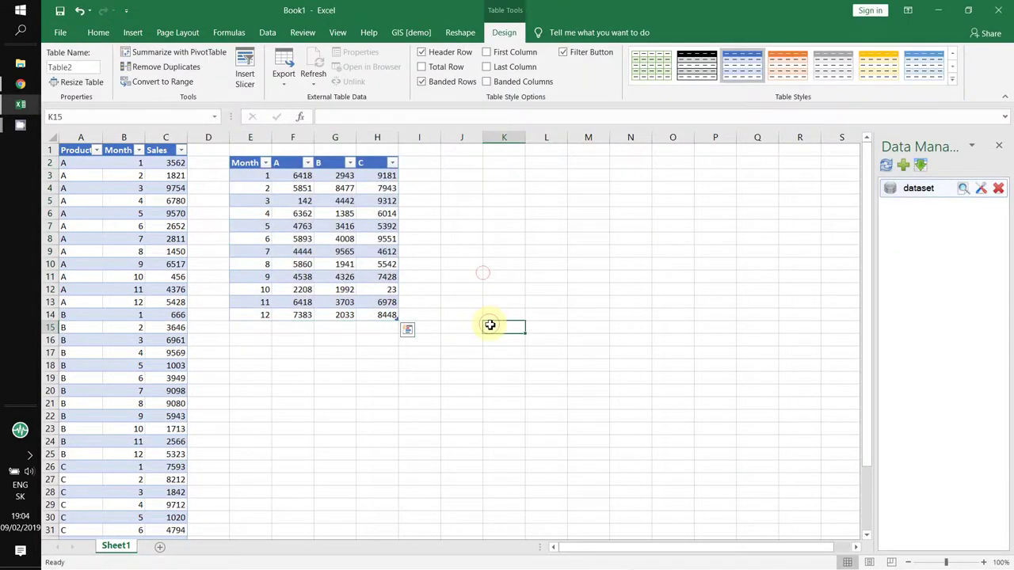
left_click(579, 290)
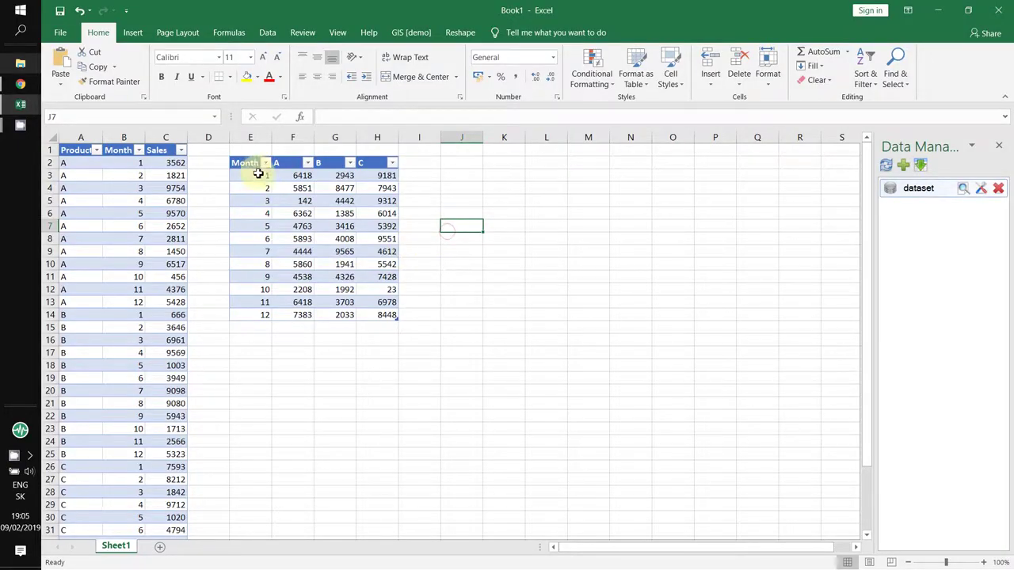
Start a dataset from the wide table using header names, with columns A and C as int16
left_click_drag(241, 163, 375, 314)
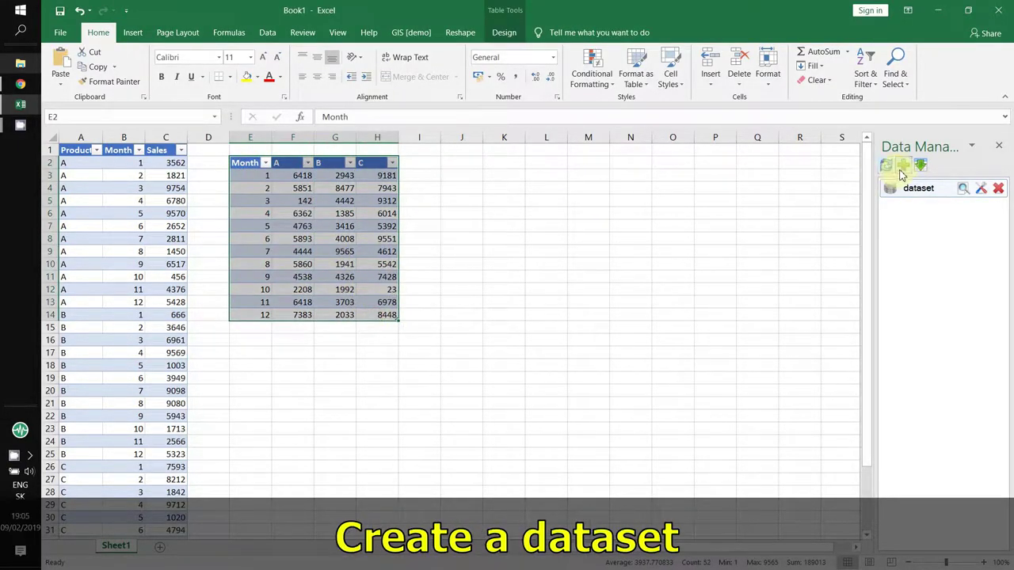
left_click(903, 166)
left_click(196, 128)
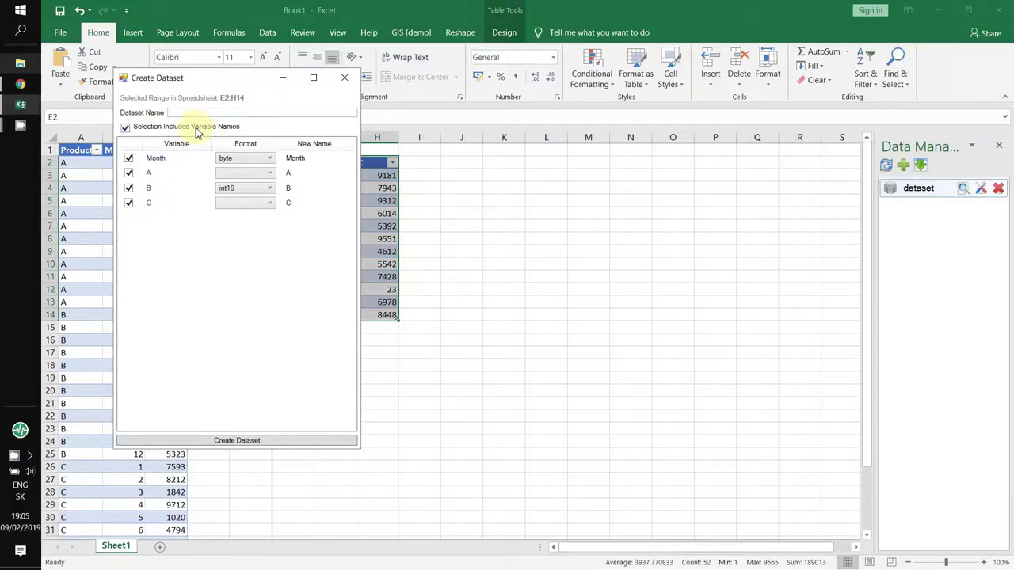
left_click(242, 173)
left_click(243, 194)
left_click(244, 203)
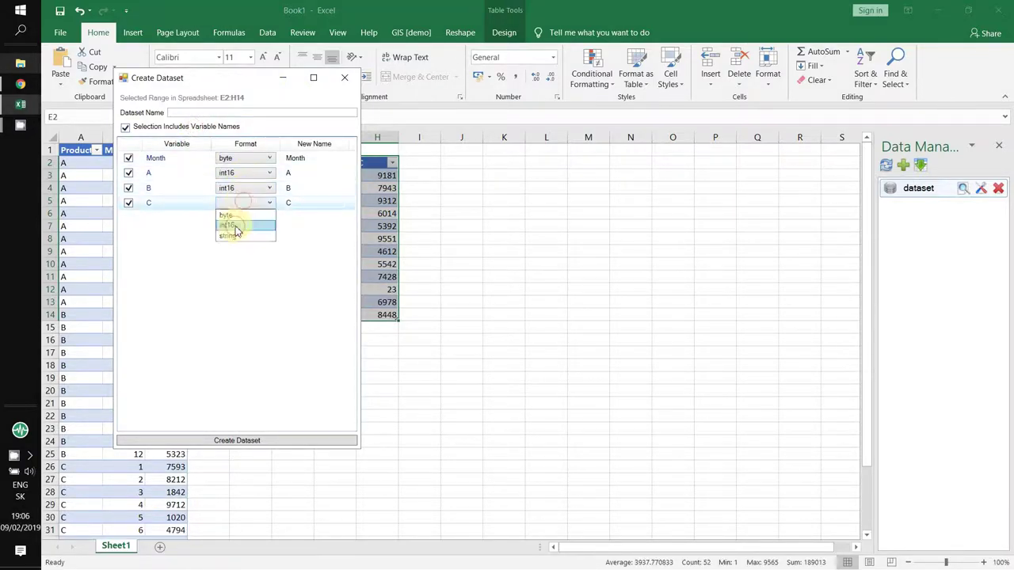
left_click(235, 227)
Name the dataset dataset2, create it, and close the confirmation windows
left_click(210, 114)
type("dataset2")
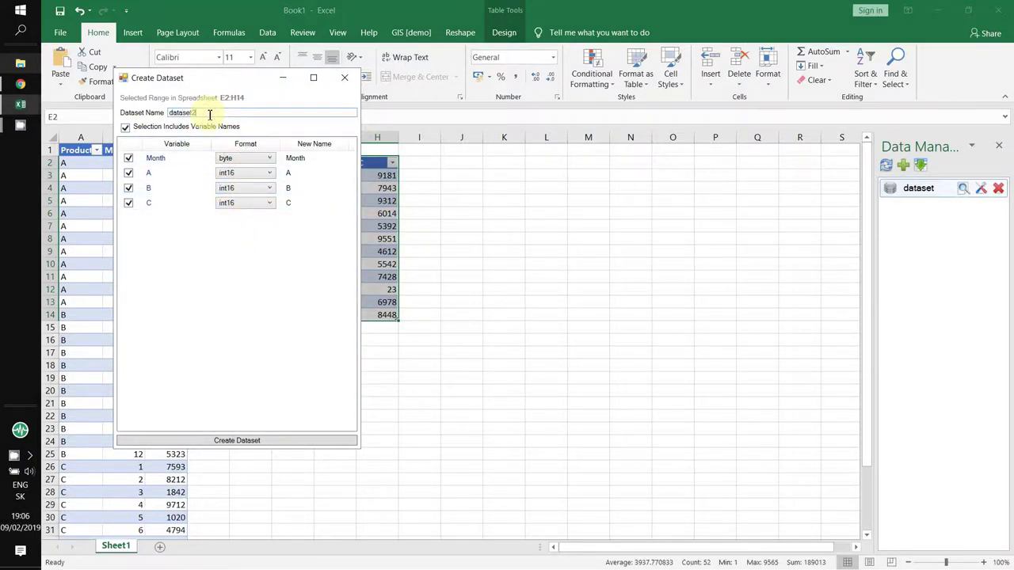
left_click(218, 441)
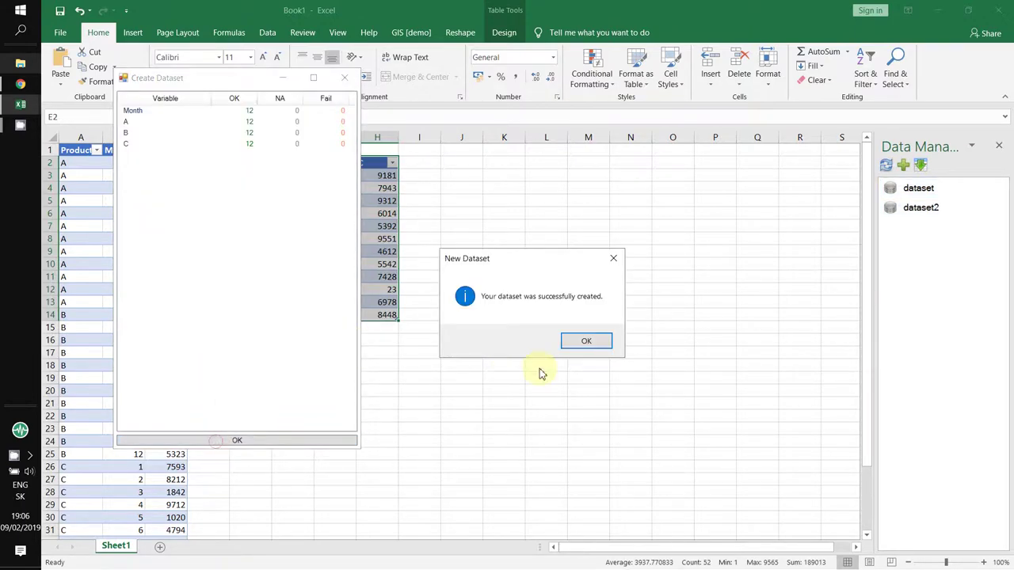
left_click(575, 346)
left_click(344, 77)
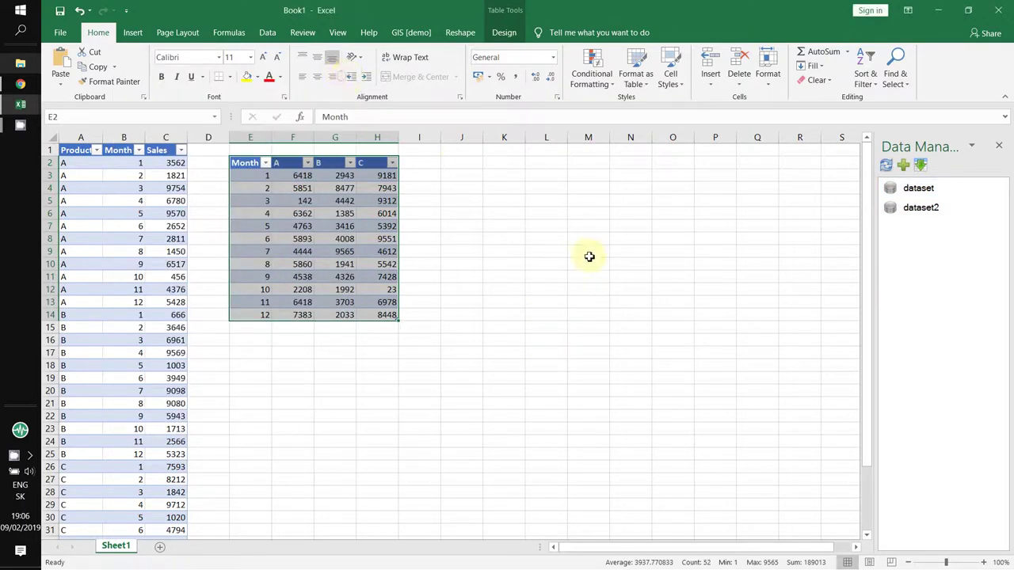
left_click(589, 253)
mouse_move(921, 207)
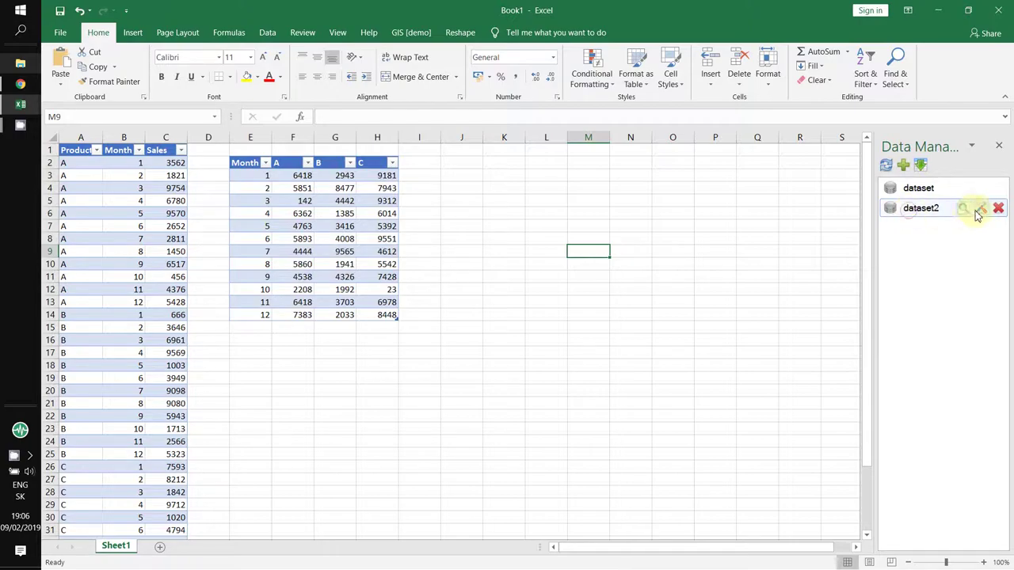
Open dataset2 in Reshape.XL and add a Gather step
left_click(980, 210)
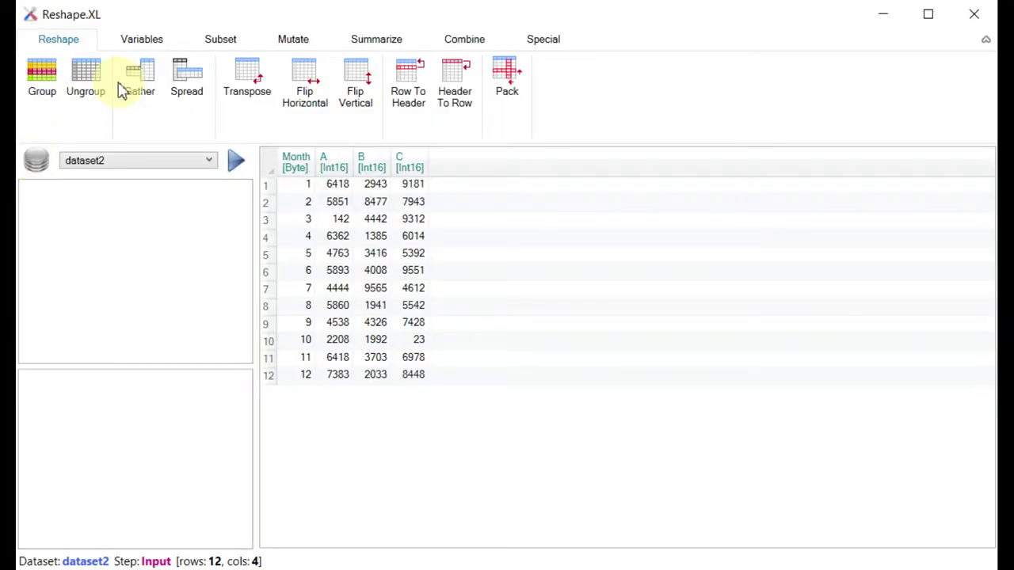
left_click(139, 83)
left_click(110, 220)
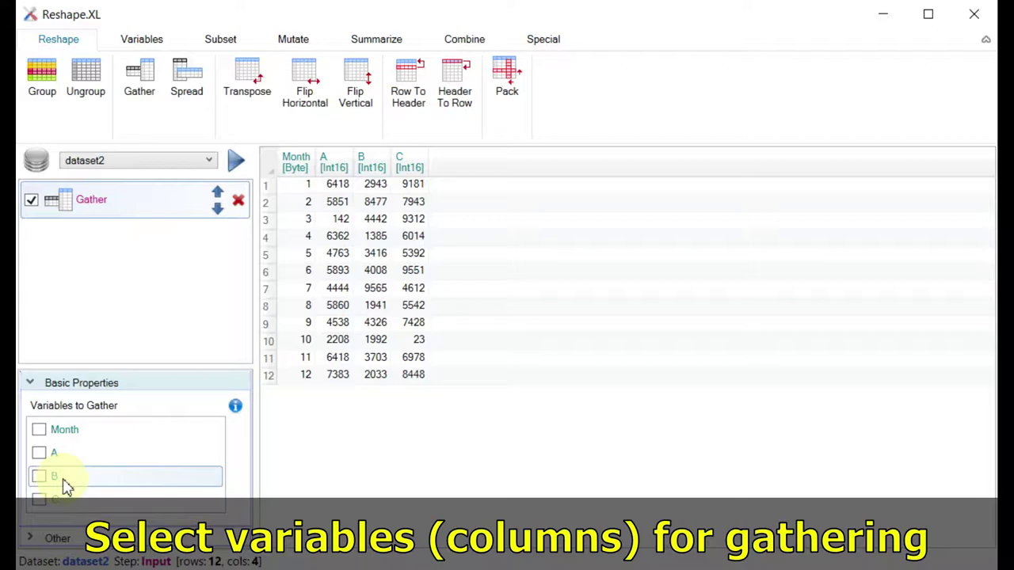
Gather columns A, B and C into a 36-row Month, Key, Value table
left_click(40, 455)
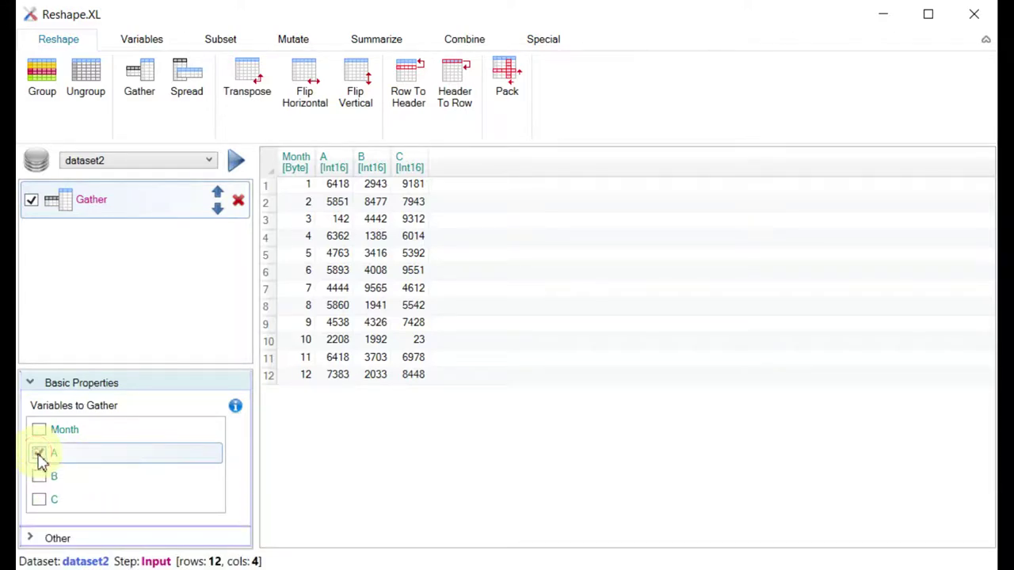
left_click(38, 476)
left_click(38, 499)
left_click(235, 162)
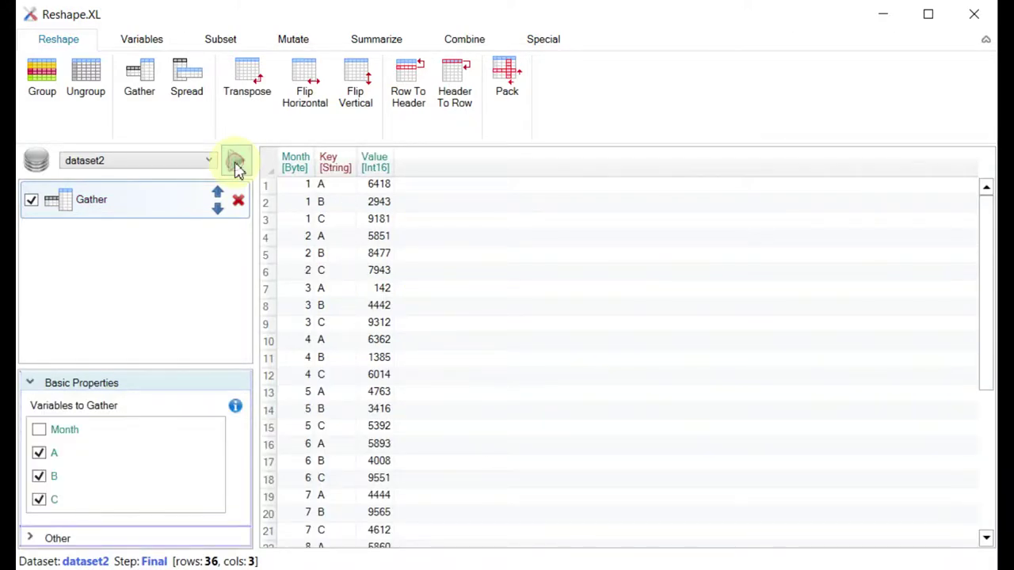
left_click(302, 221)
left_click(294, 190)
scroll(297, 233, "down", 5)
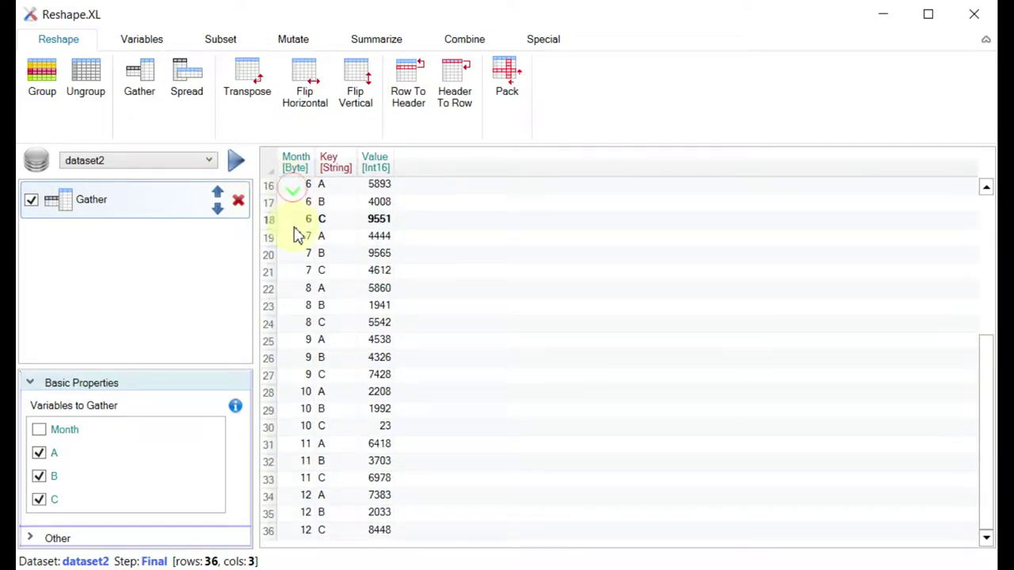
scroll(294, 284, "up", 5)
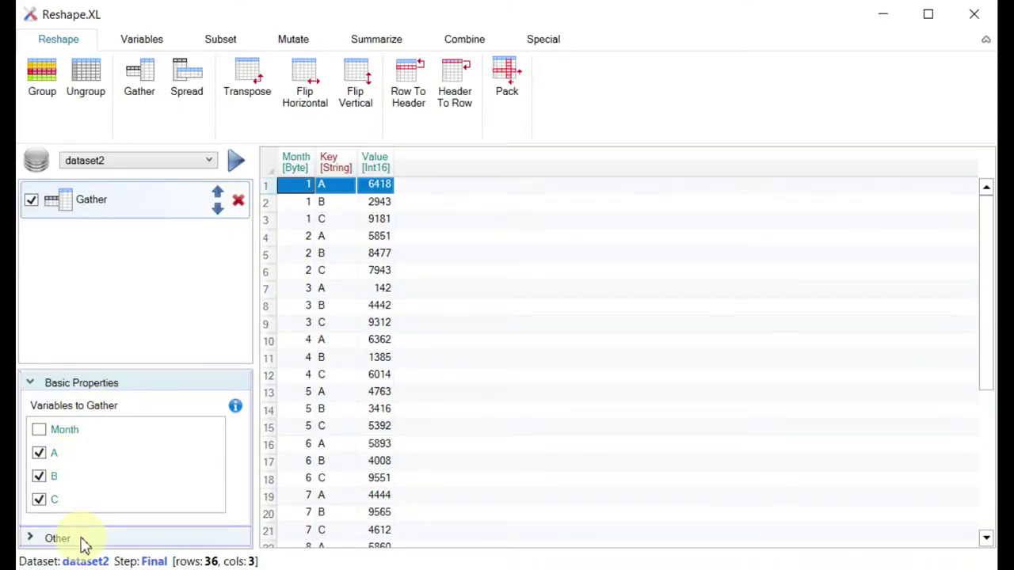
Rename the gathered Key column to Product and rerun the step
left_click(83, 540)
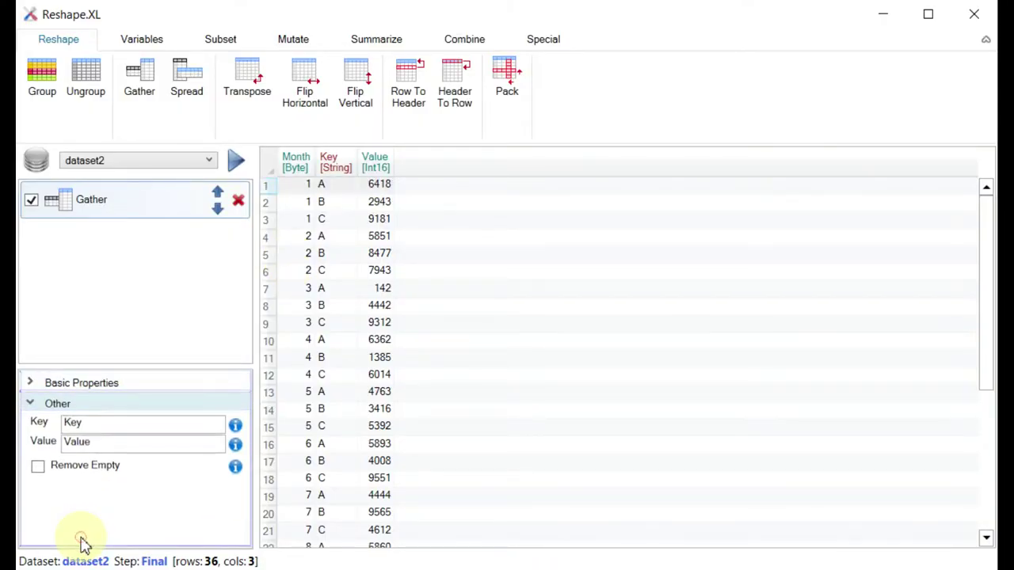
double_click(103, 424)
type("P")
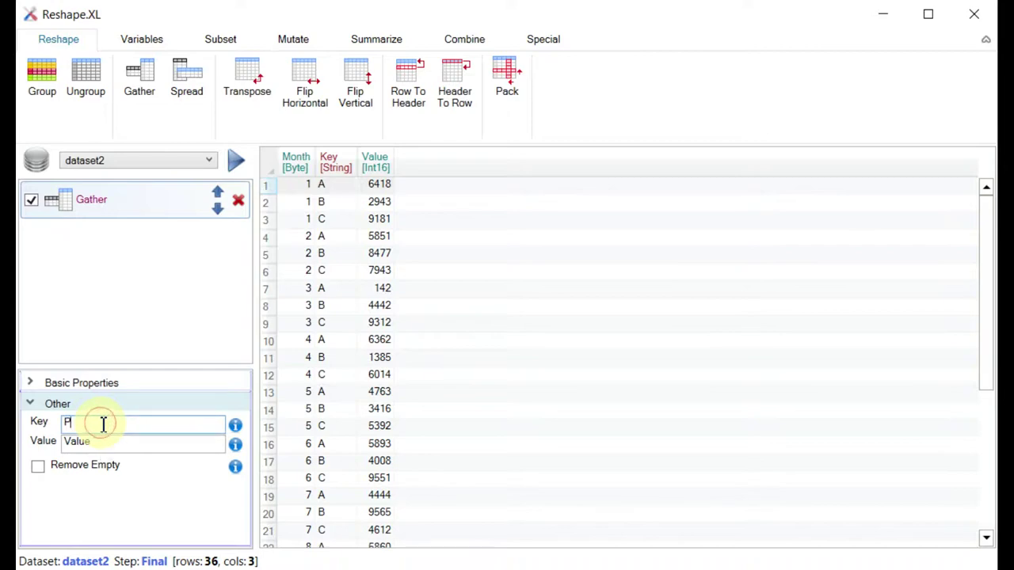
type("roduct")
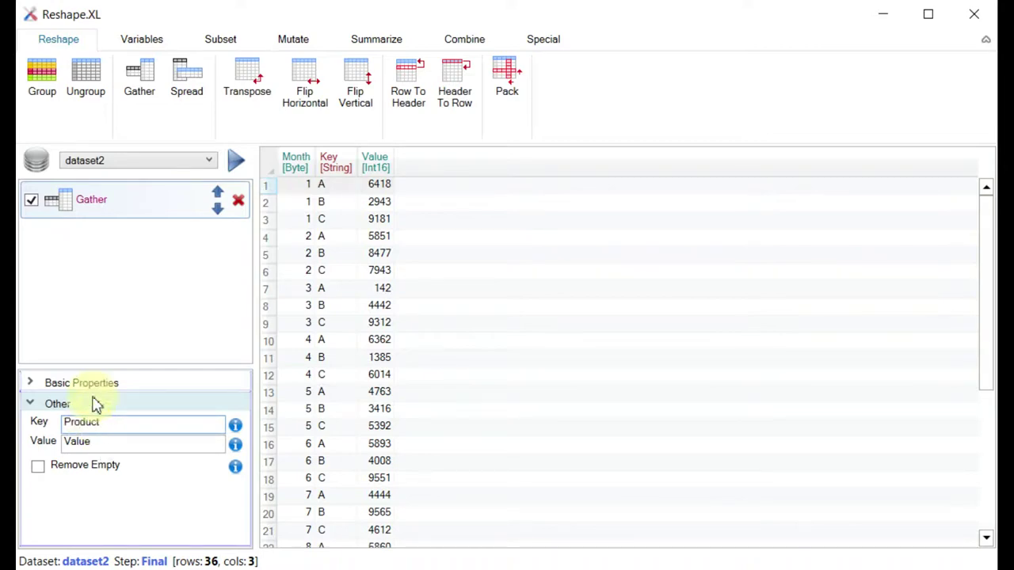
left_click(236, 162)
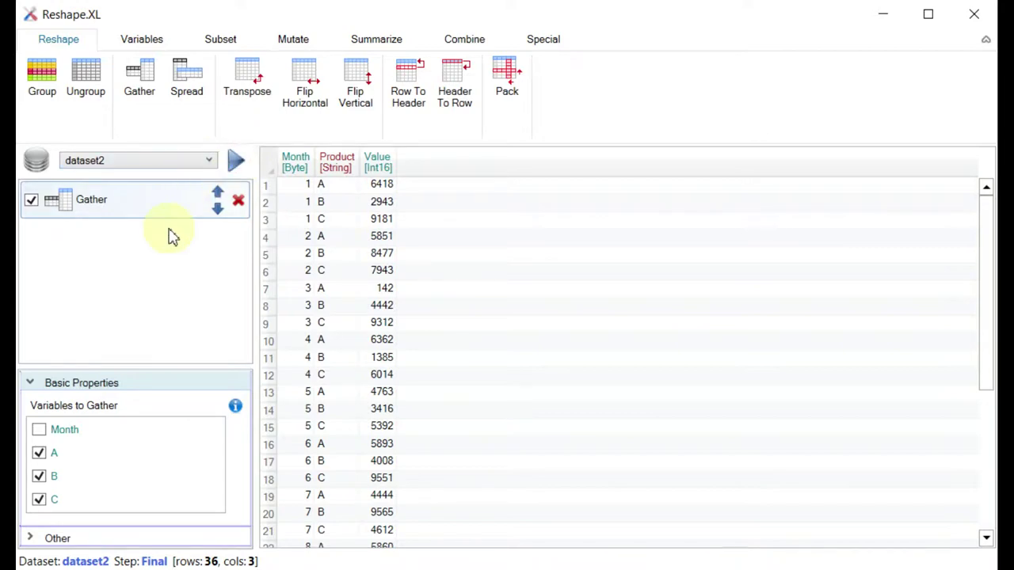
Rename the gathered Value column to Price and rerun the step
left_click(64, 539)
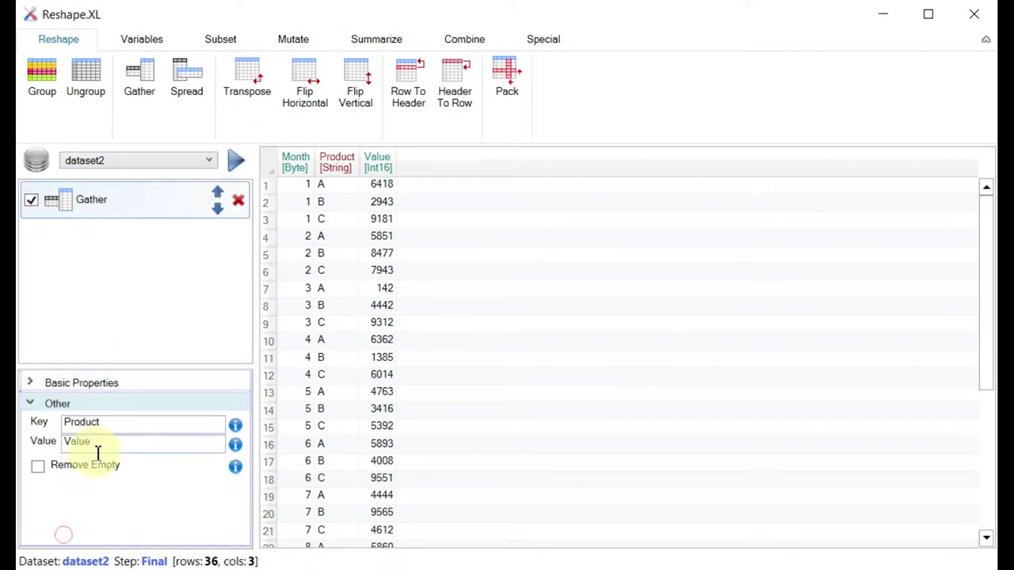
double_click(97, 444)
type("Price")
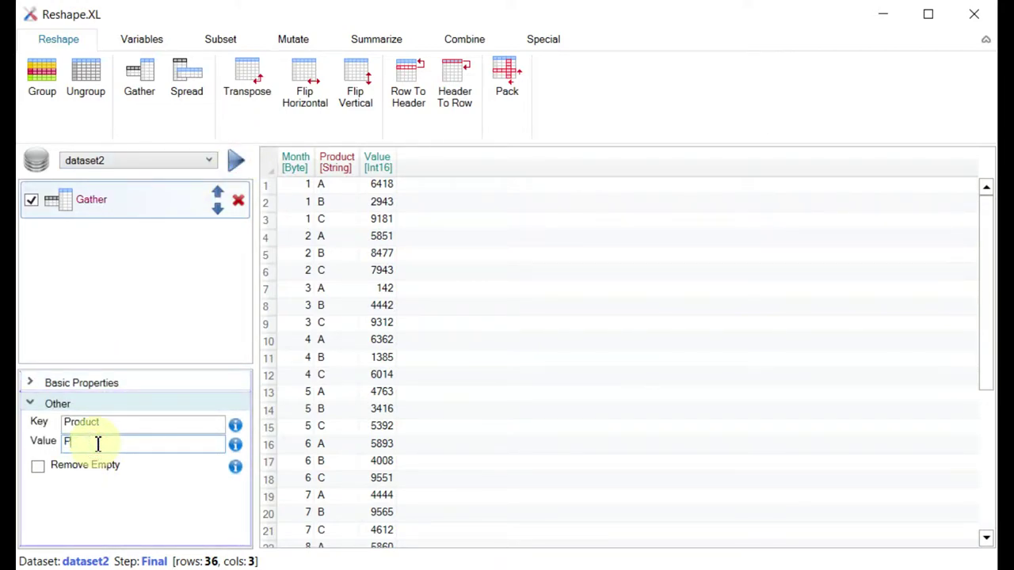
left_click(236, 161)
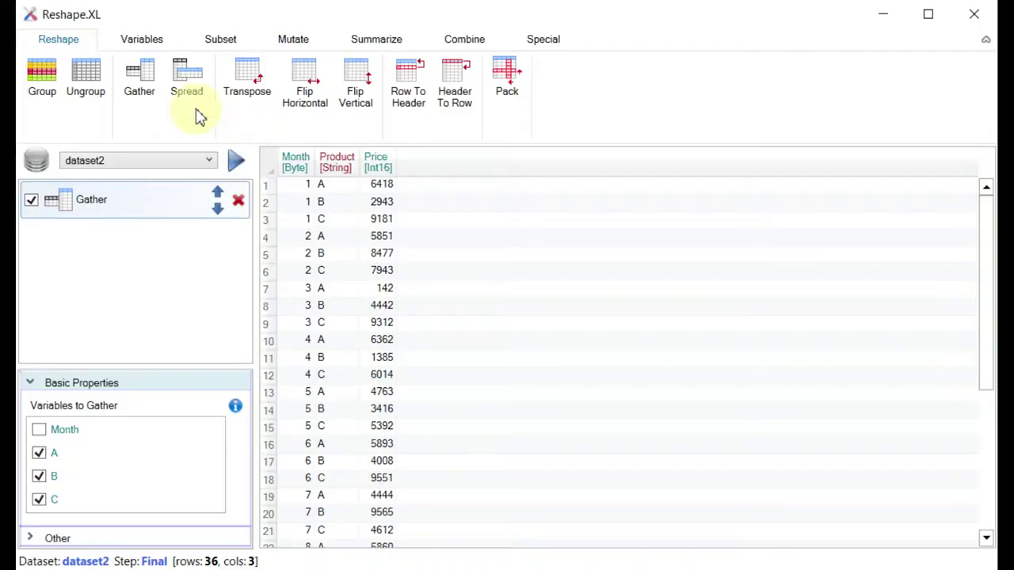
Add a Reorder step moving Product to the top, ahead of Month and Price
left_click(141, 38)
left_click(144, 79)
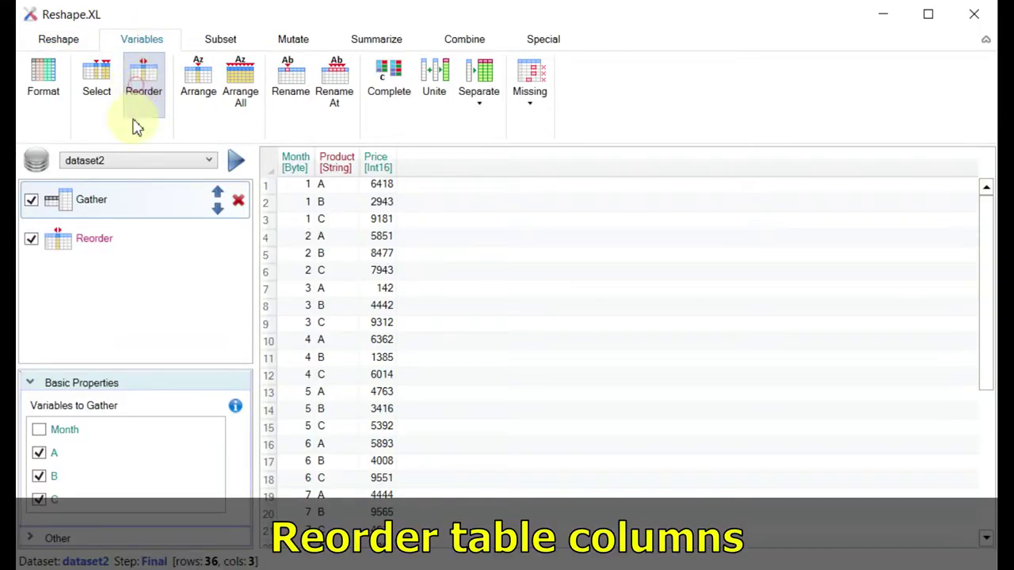
left_click(94, 241)
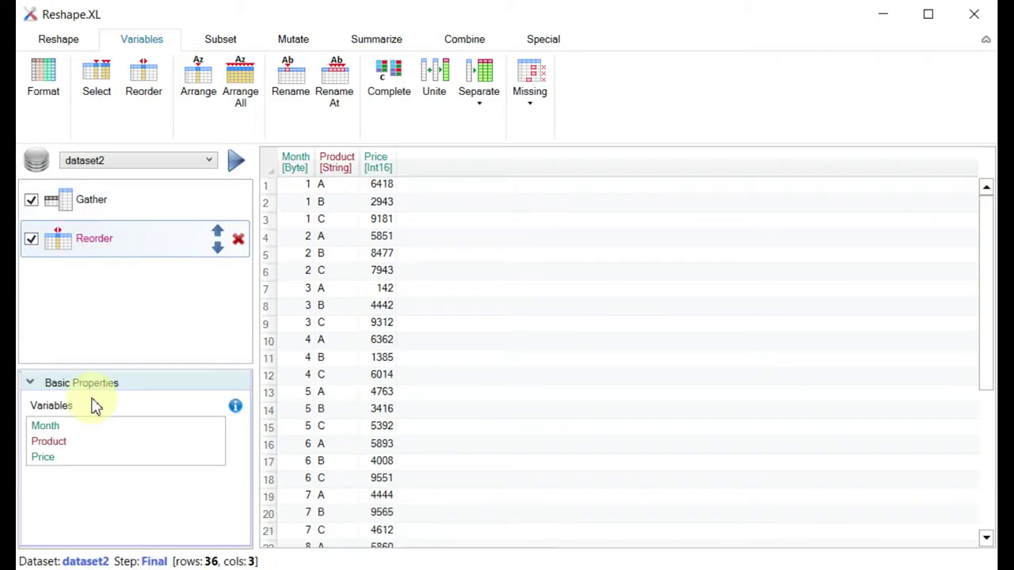
left_click(80, 442)
left_click(202, 441)
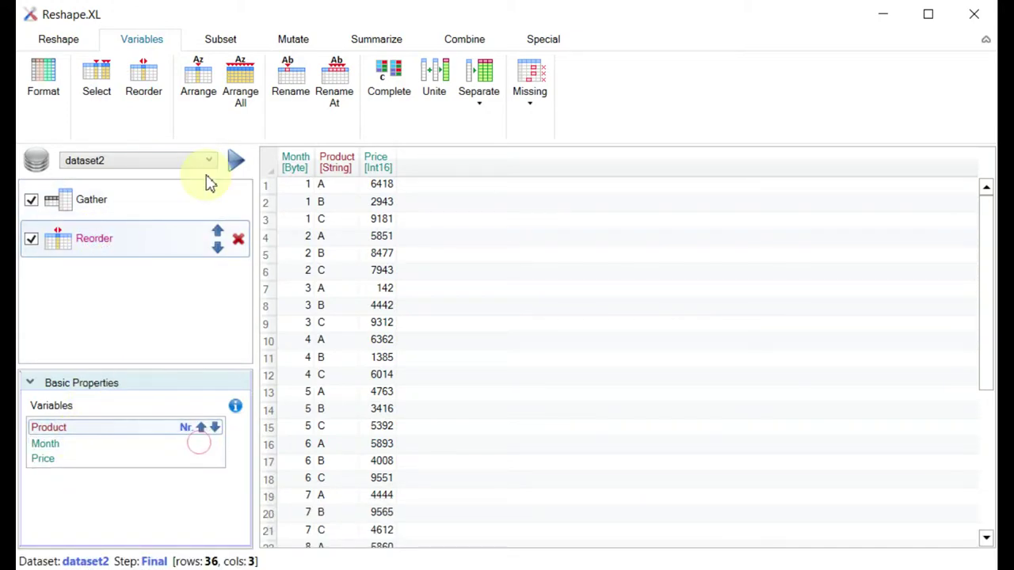
left_click(235, 161)
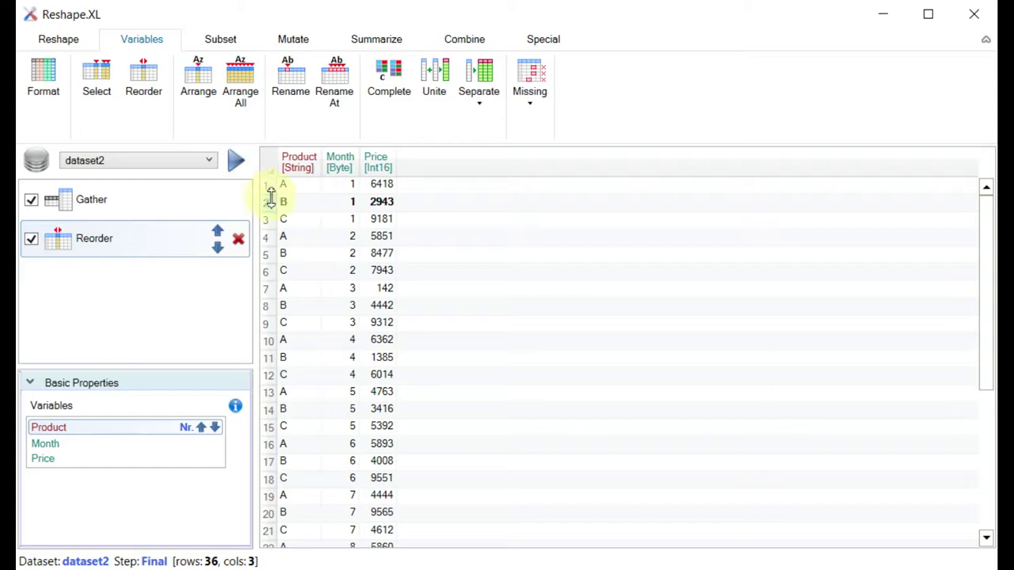
left_click(313, 302)
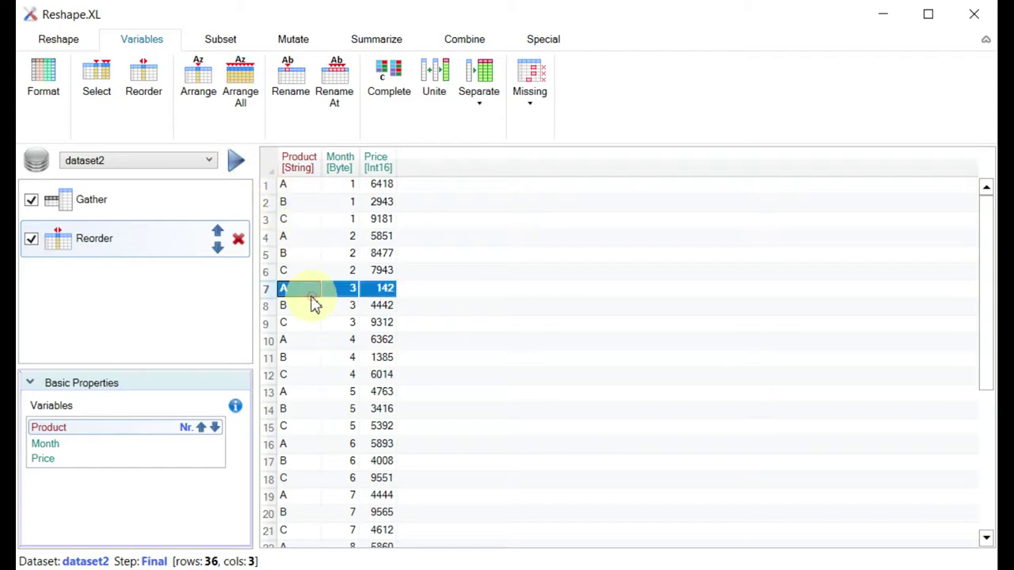
scroll(313, 301, "down", 5)
scroll(313, 301, "up", 5)
Add an Arrange step sorting dataset2 by Product first, then Month, and run it
left_click(202, 101)
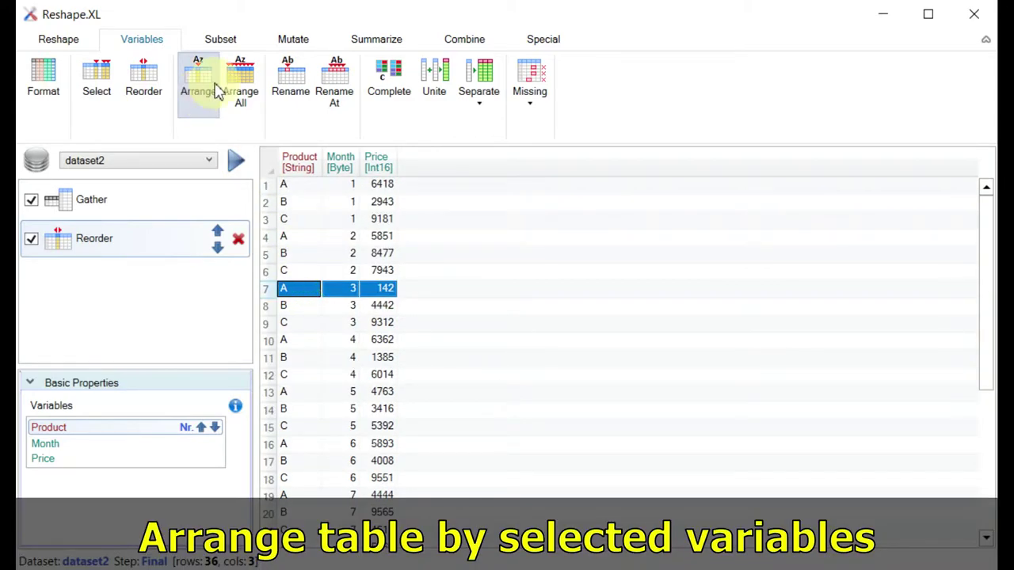
left_click(101, 290)
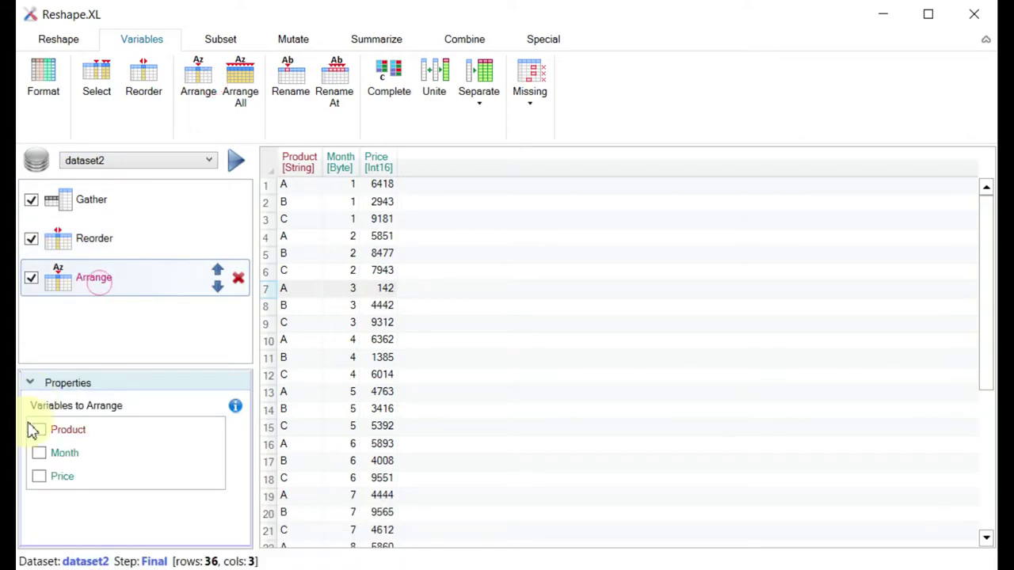
left_click(38, 429)
left_click(39, 453)
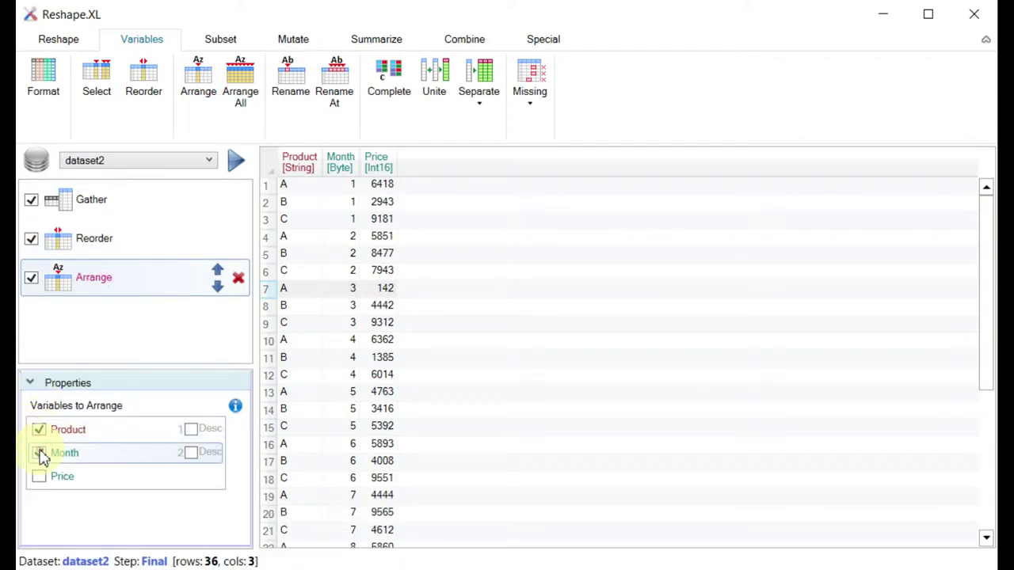
left_click(236, 161)
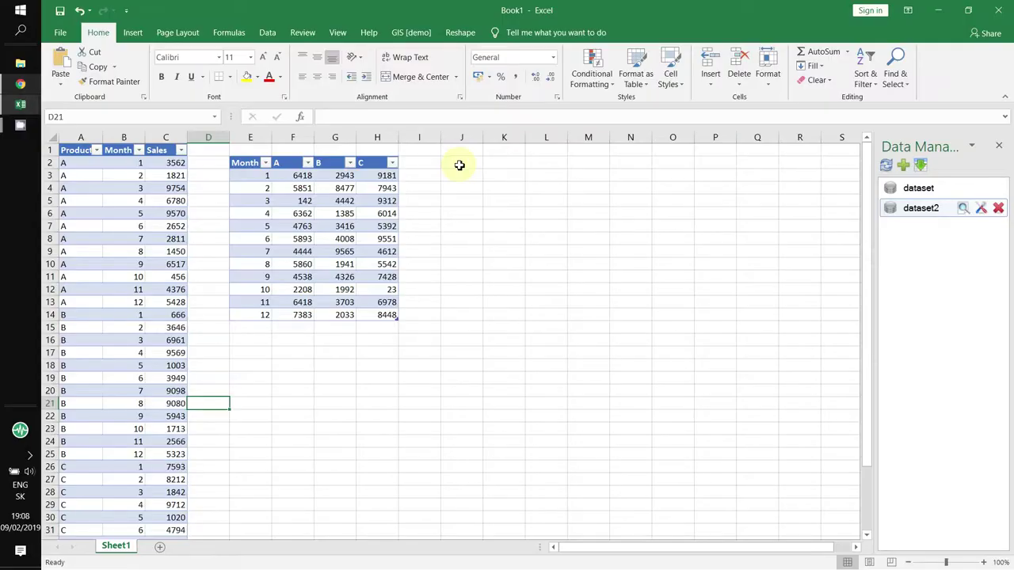
Send dataset2's Product, Month, Price data into the sheet at J1 and select the full J–L range
left_click(457, 151)
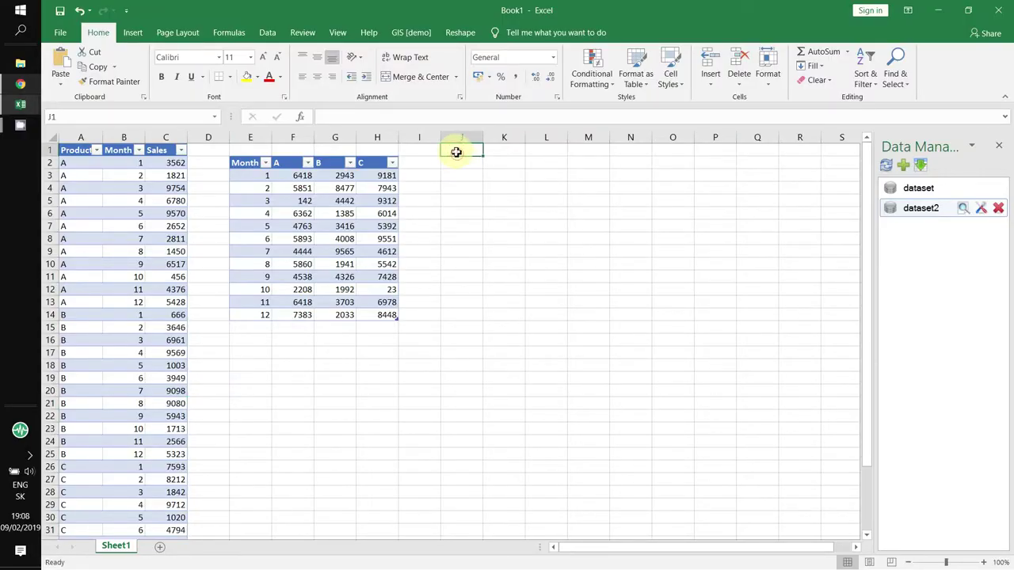
left_click(920, 165)
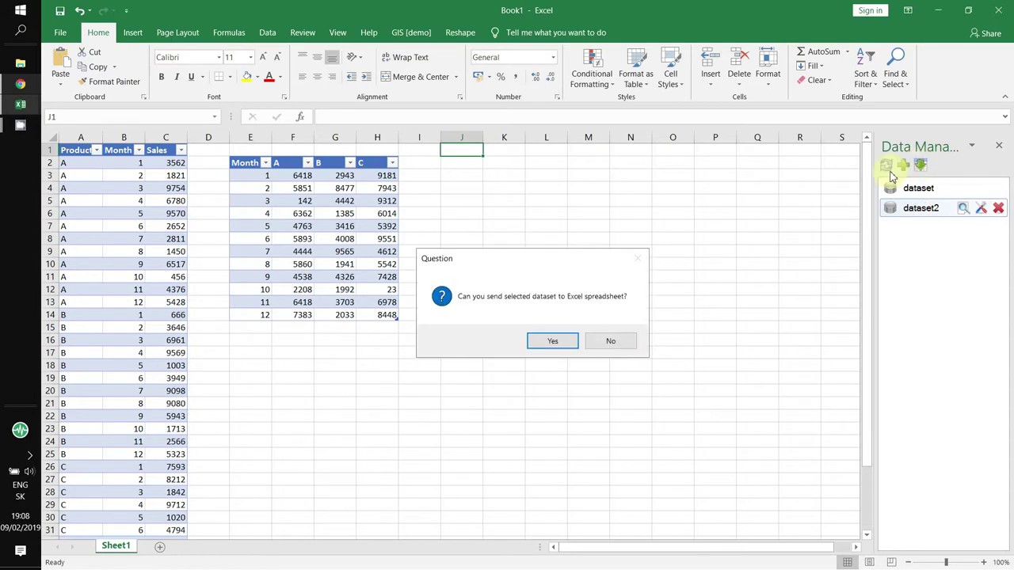
left_click(544, 345)
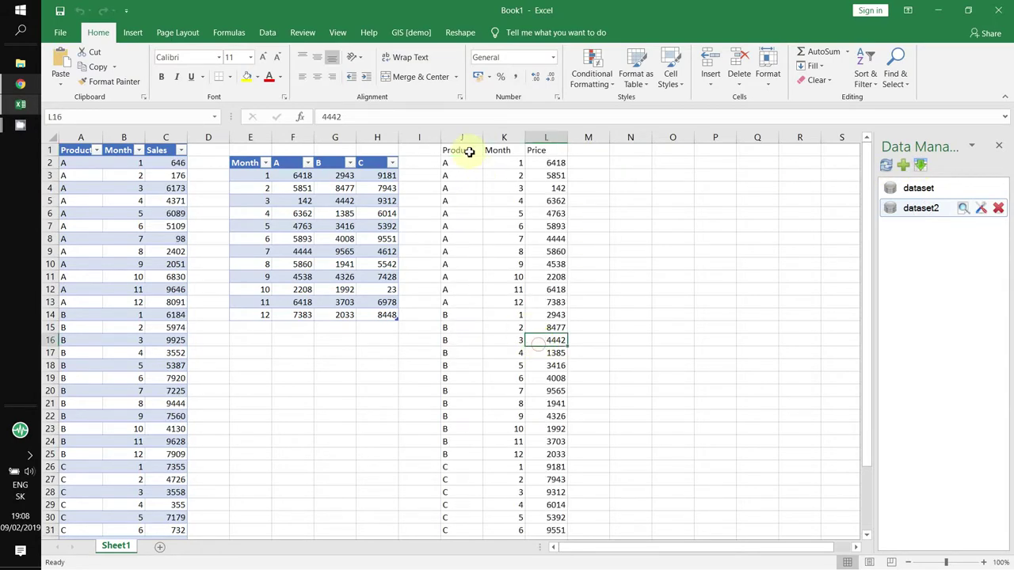
key("ctrl+shift+Right")
key("ctrl+shift+Down")
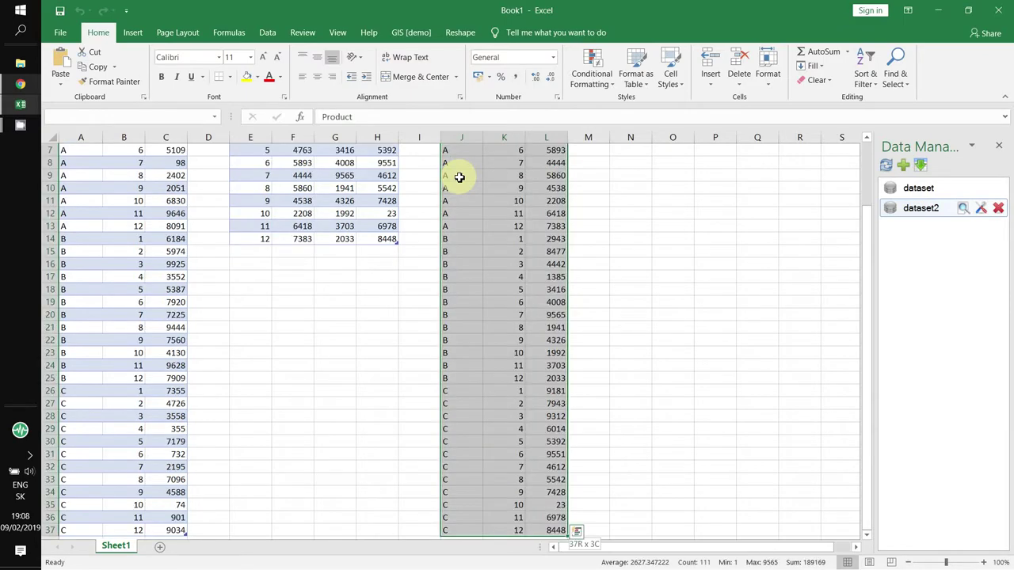
Format J1:L37 as a styled table using Home > Format as Table
left_click(635, 67)
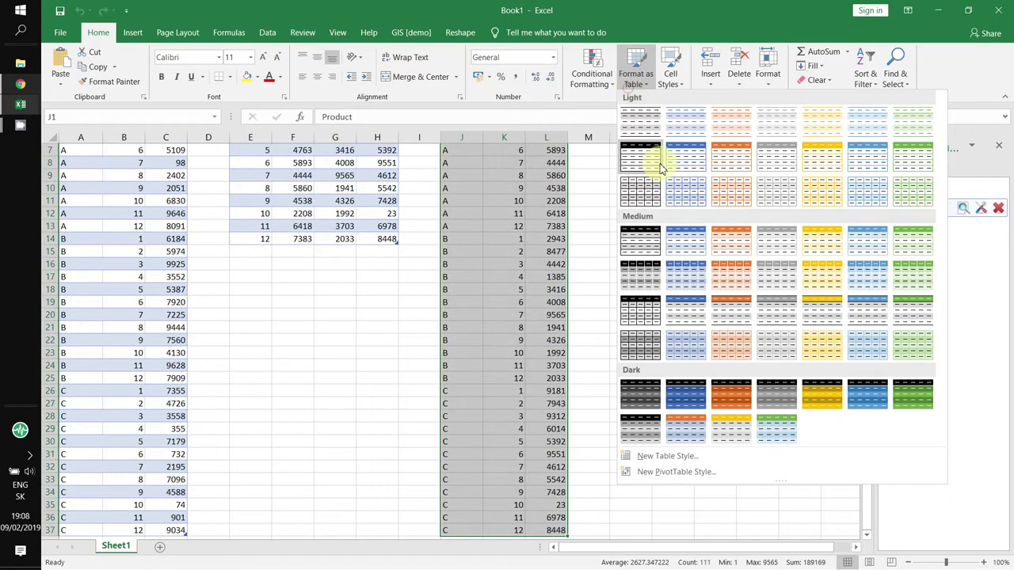
left_click(686, 248)
key("Return")
left_click(661, 299)
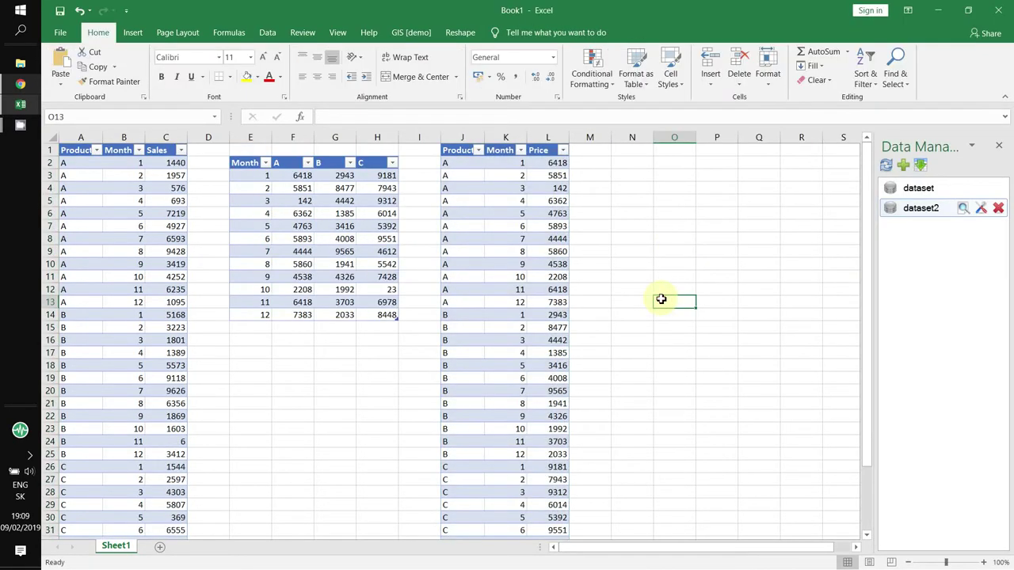